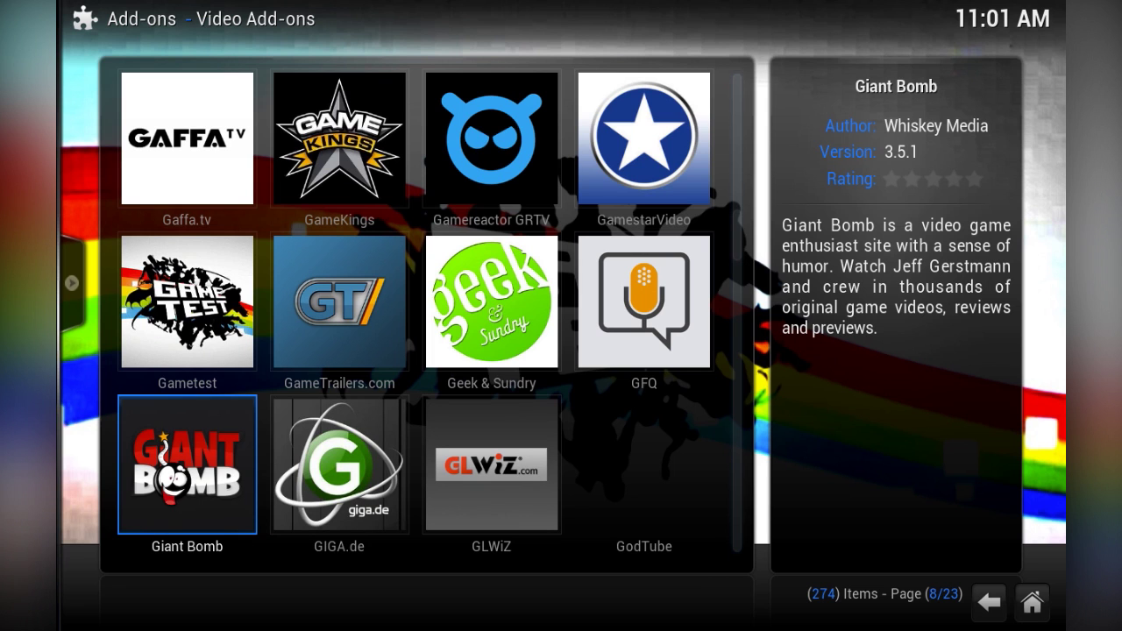
# - Back out of the Video Add-ons grid through the repository list to the main Add-ons menu
pyautogui.press('Down')
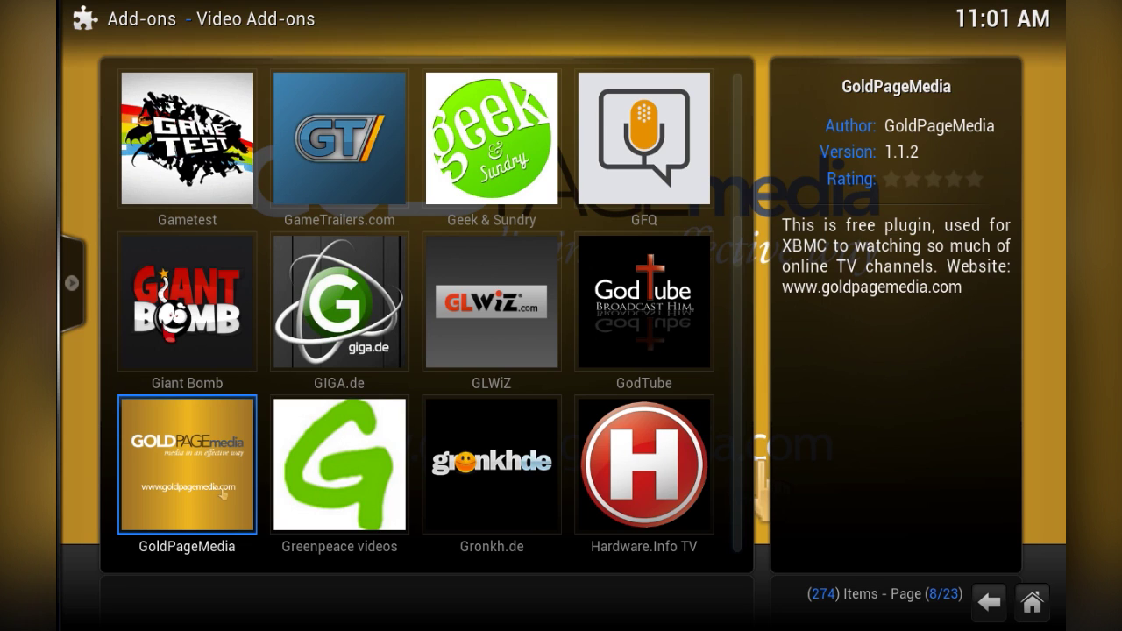
pyautogui.press('BackSpace')
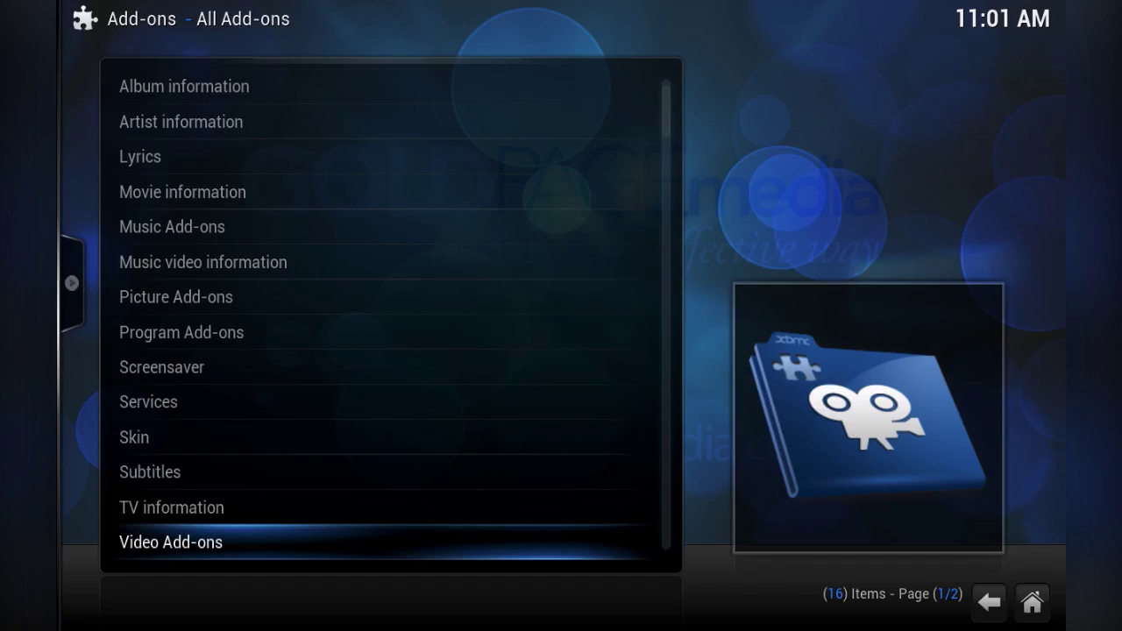
pyautogui.press('BackSpace')
pyautogui.press('Down')
pyautogui.press('Down')
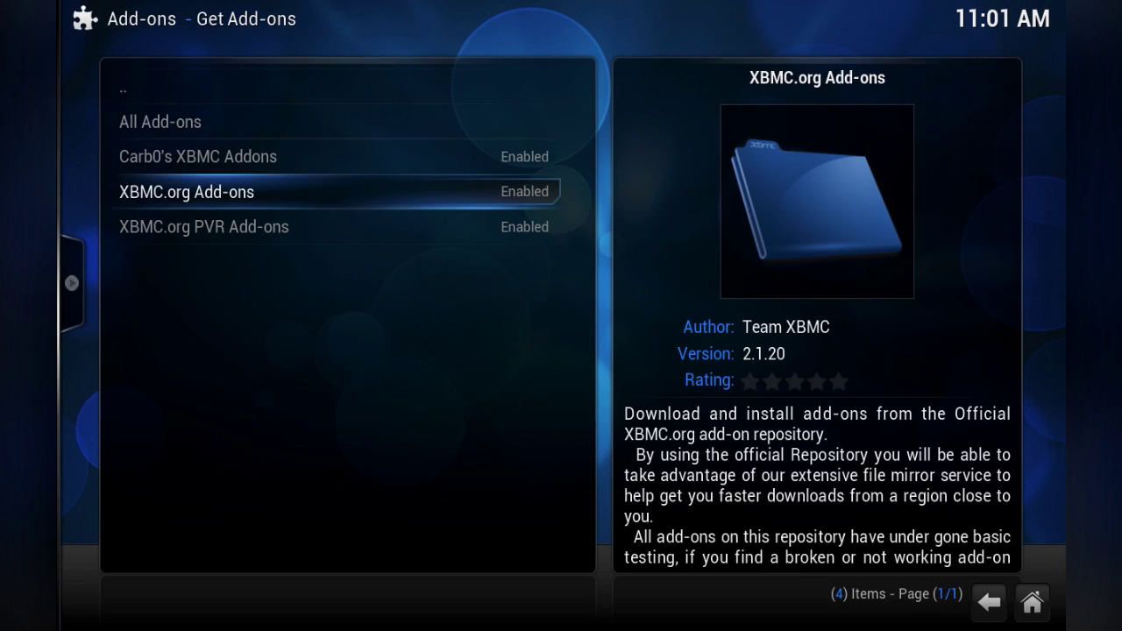
pyautogui.press('BackSpace')
pyautogui.press('Down')
pyautogui.press('Up')
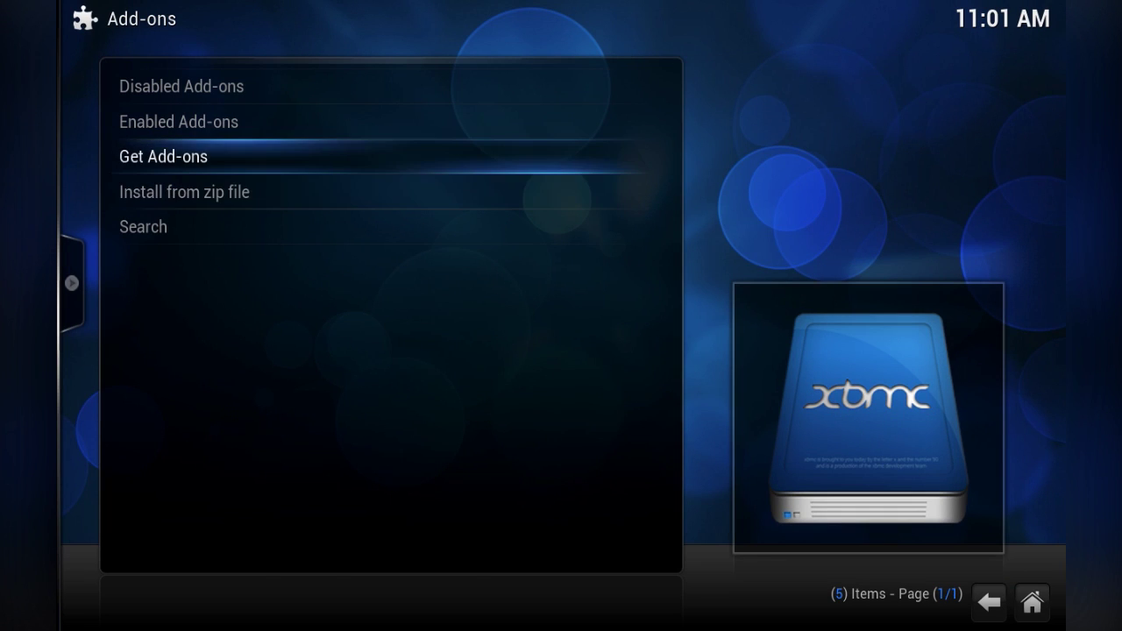
pyautogui.press('Down')
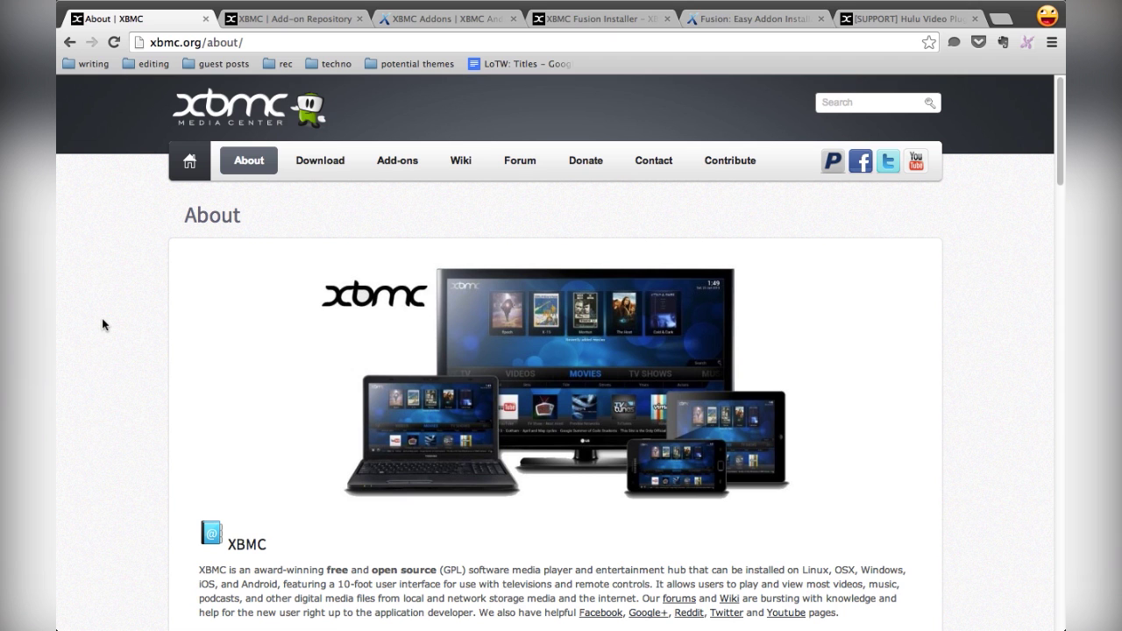
# - Skim the video category on the official XBMC Add-on Repository page, then view the xbmchub.com site
pyautogui.click(290, 19)
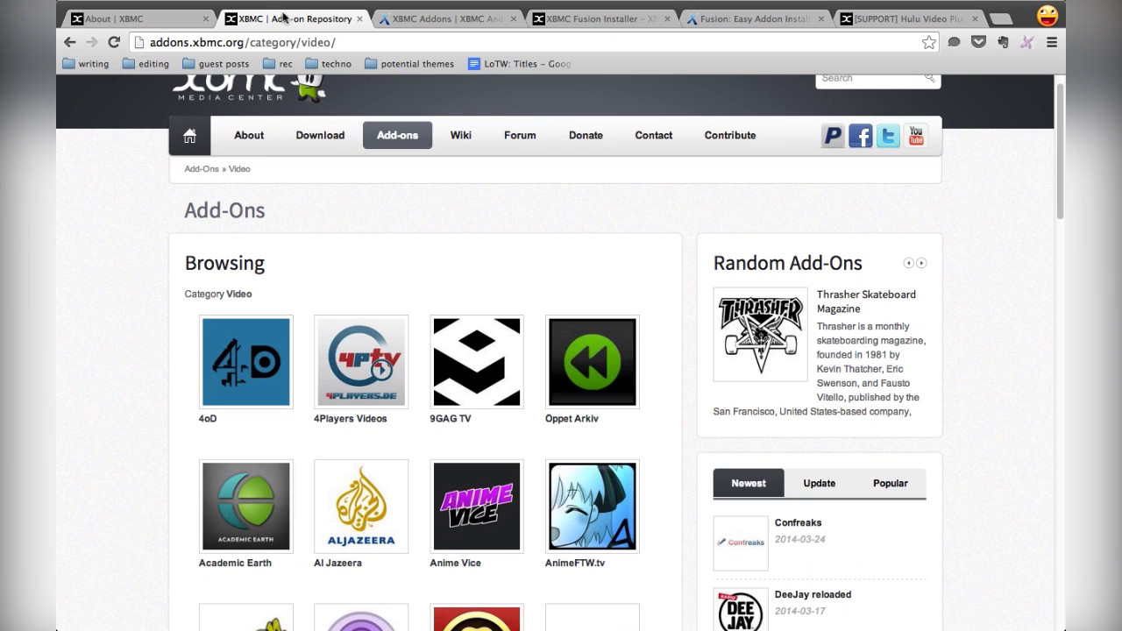
pyautogui.scroll(-10, 547, 302)
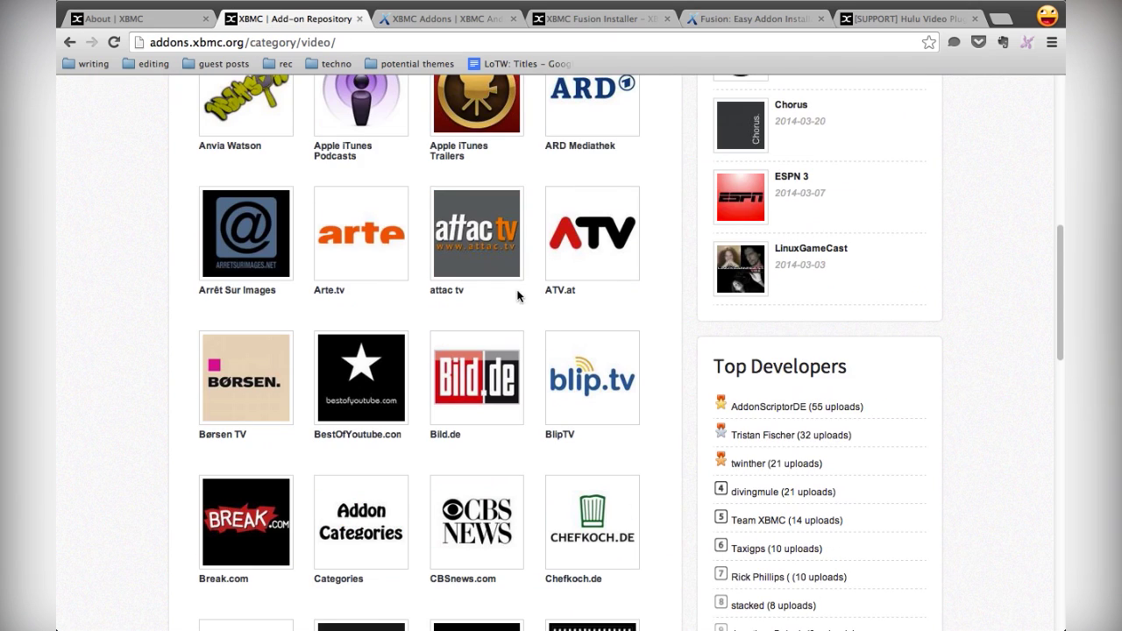
pyautogui.scroll(10, 522, 289)
pyautogui.click(413, 22)
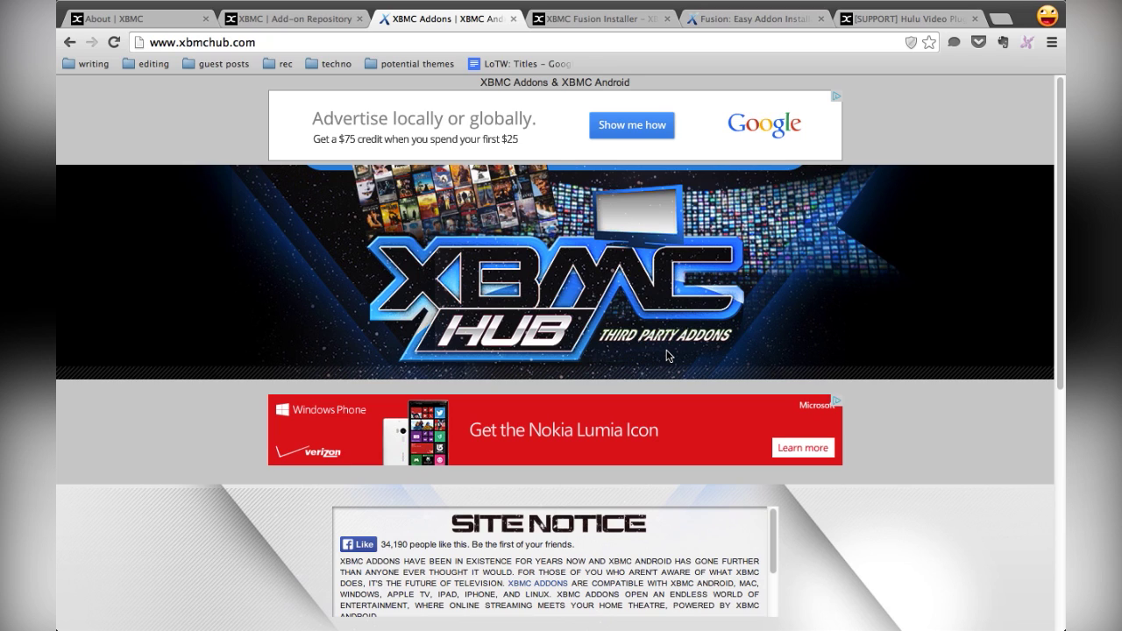
# - Read the Fusion Installer warning on the XBMC wiki page
pyautogui.click(602, 20)
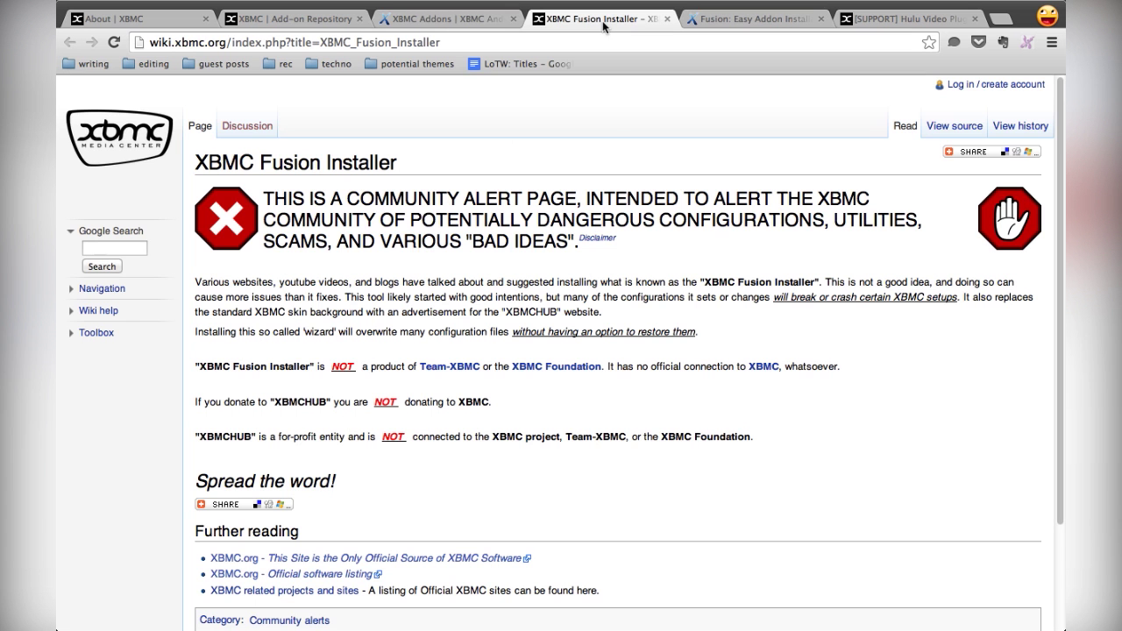
pyautogui.click(456, 19)
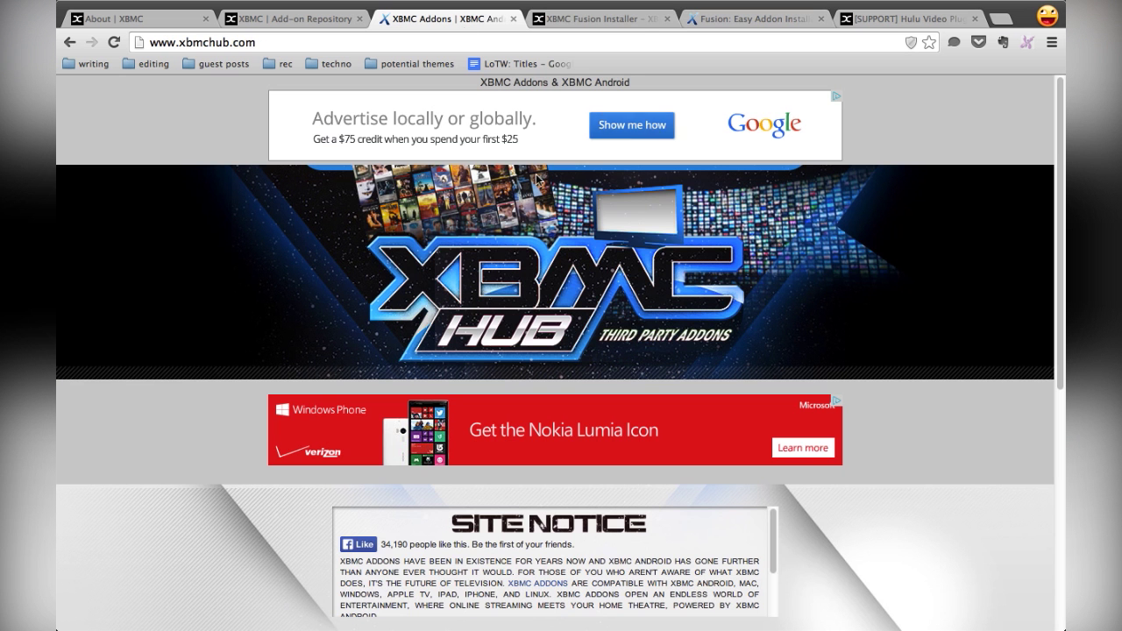
pyautogui.click(591, 22)
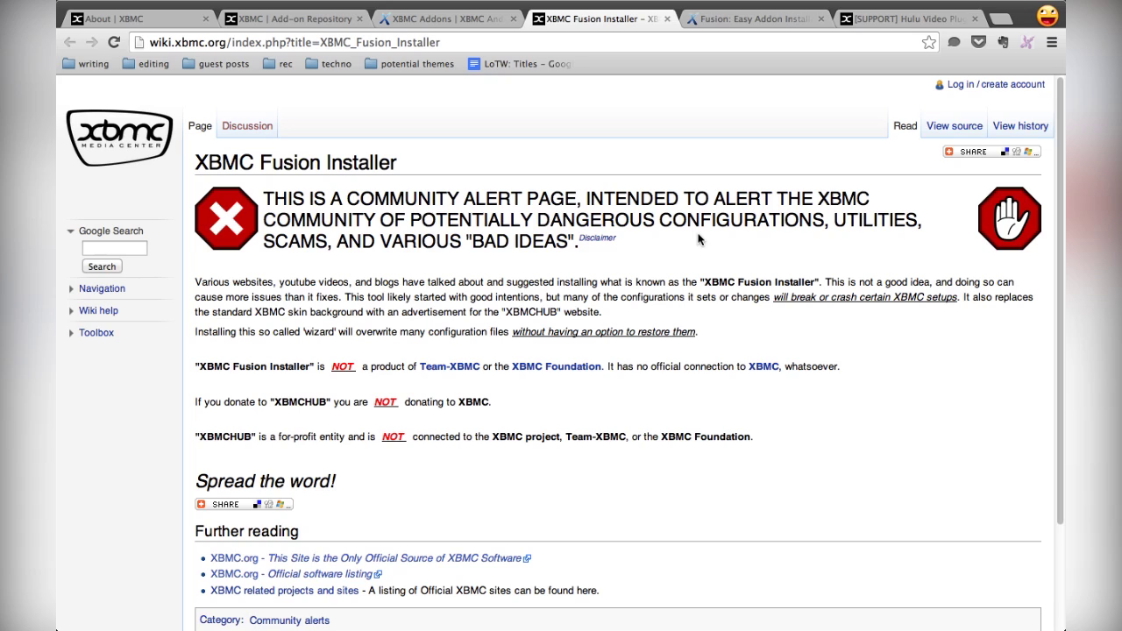
# - Look through xbmchub's 'Fusion: Easy Addon Installation' guide
pyautogui.click(749, 18)
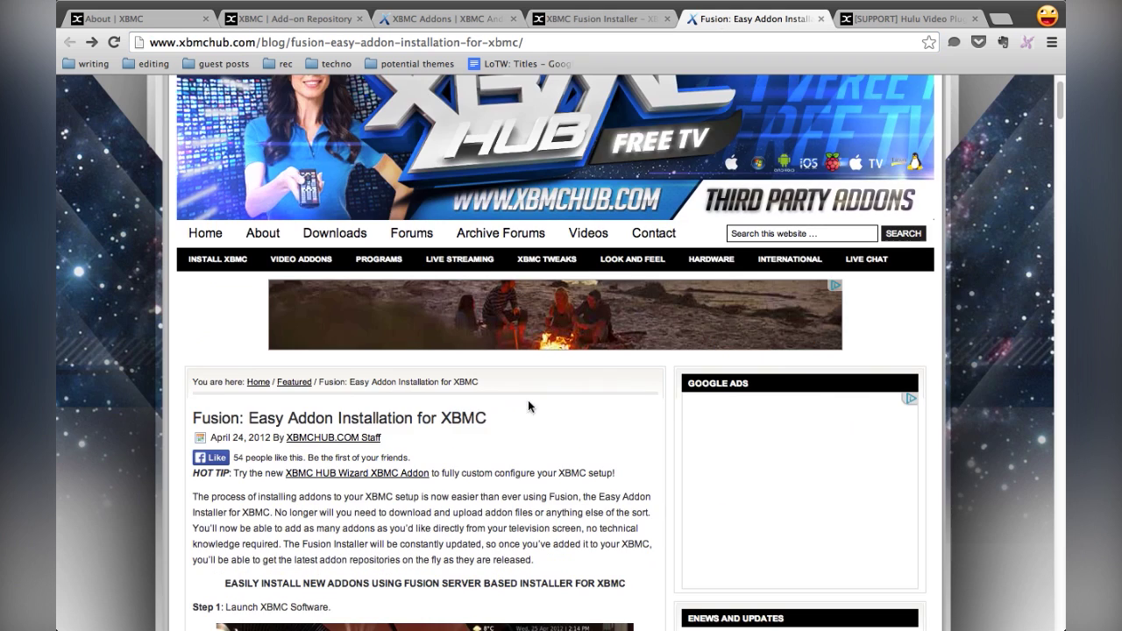
pyautogui.scroll(-20, 537, 411)
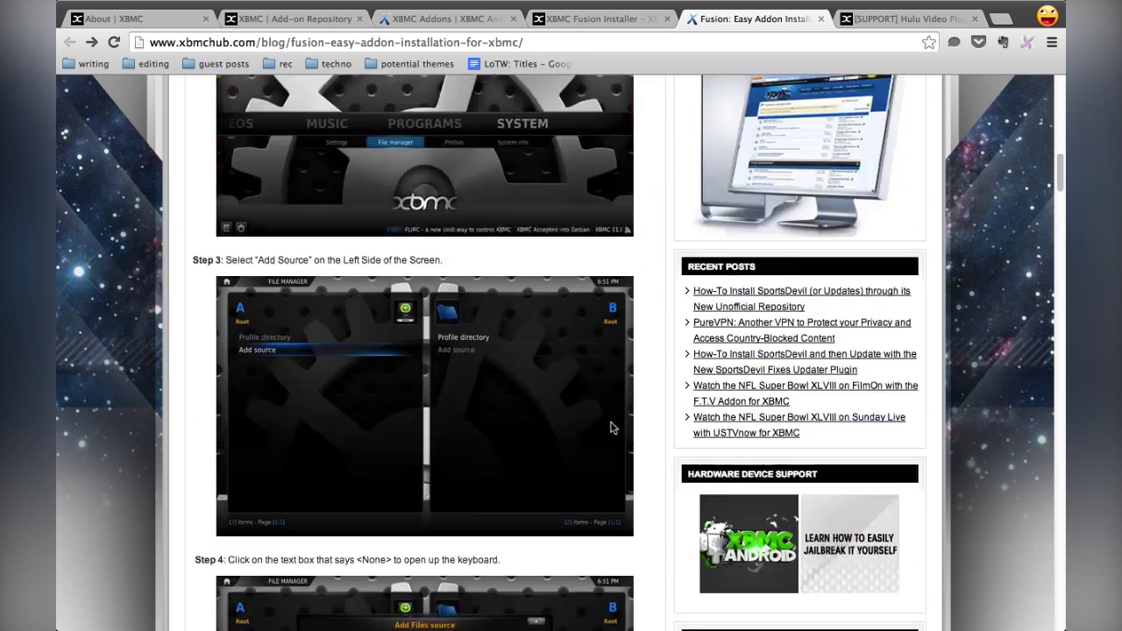
pyautogui.scroll(20, 612, 427)
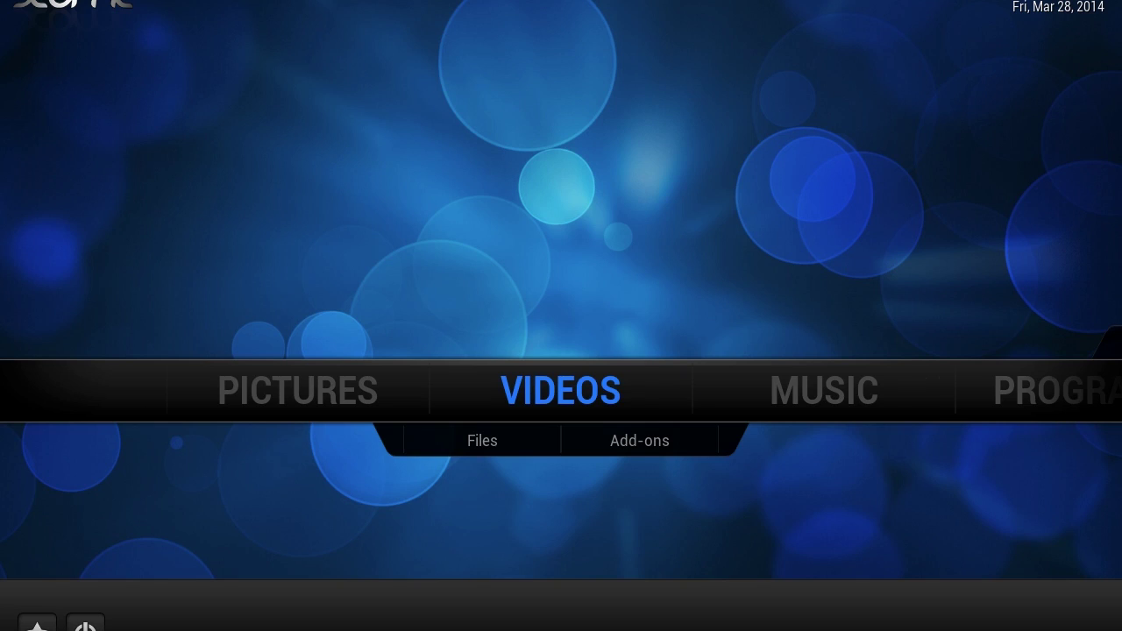
# - Go from the home menu to SYSTEM and open the File manager
pyautogui.press('Right')
pyautogui.press('Right')
pyautogui.press('Right')
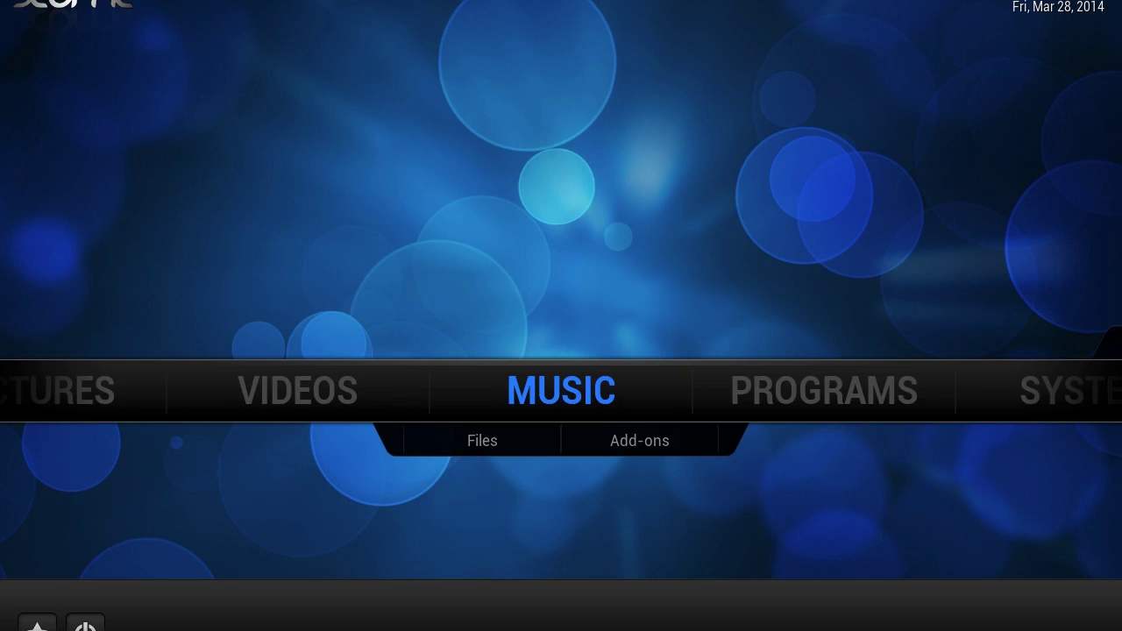
pyautogui.press('Down')
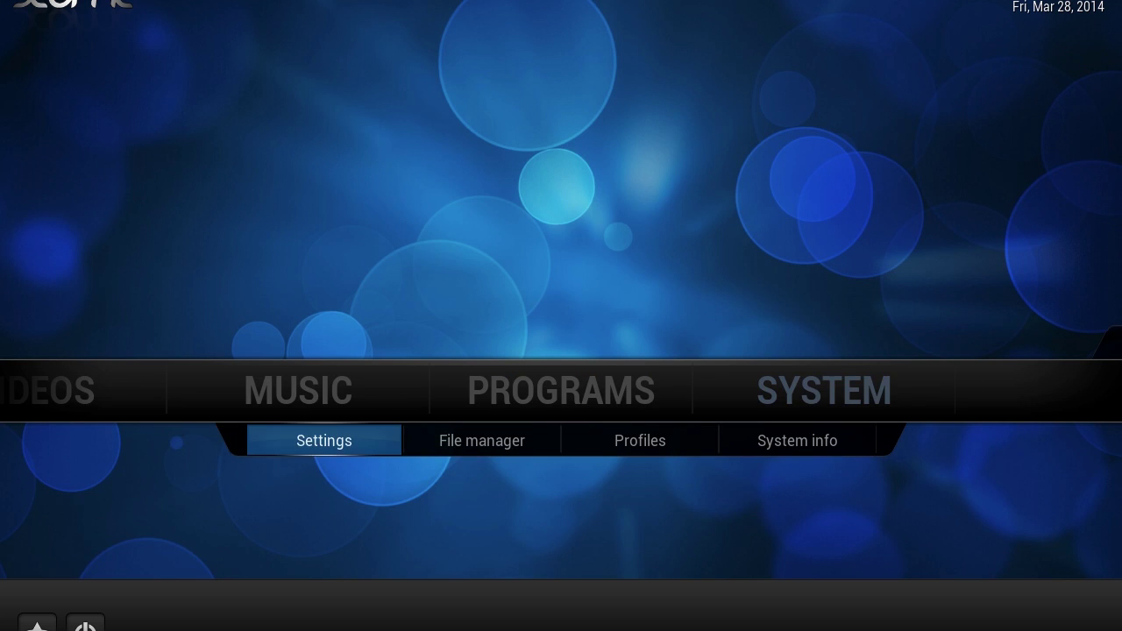
pyautogui.press('Right')
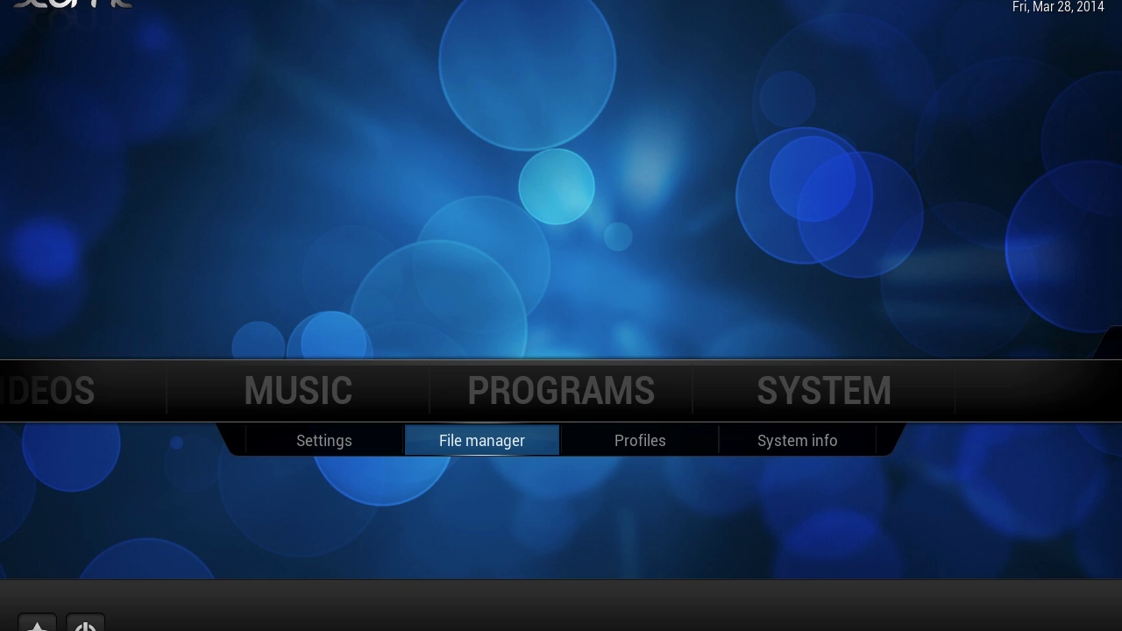
pyautogui.press('Return')
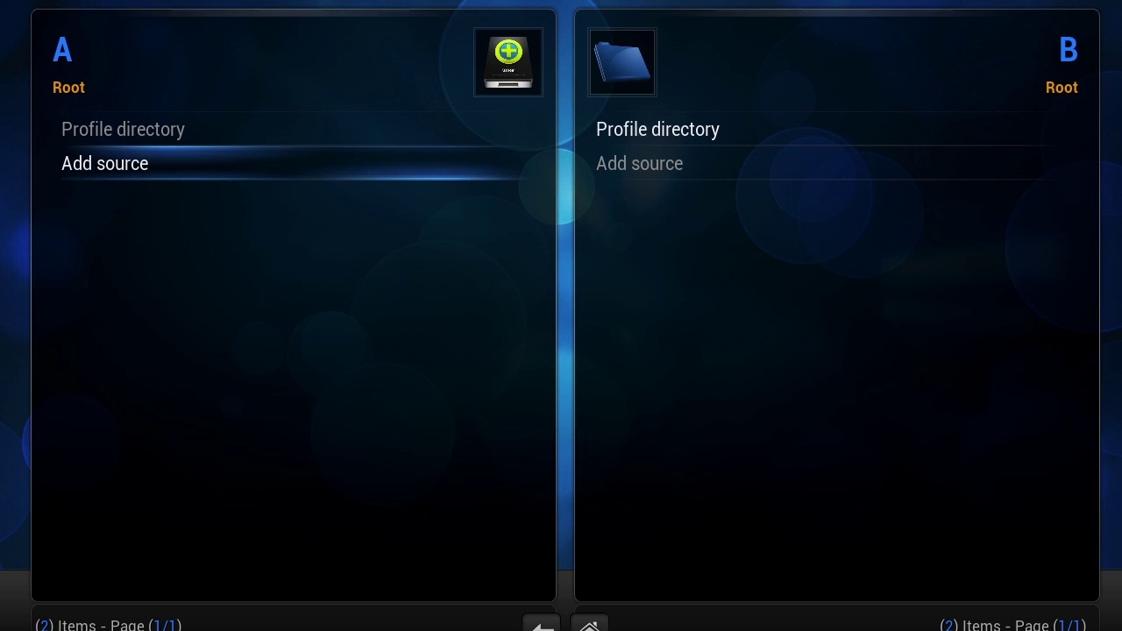
pyautogui.press('Up')
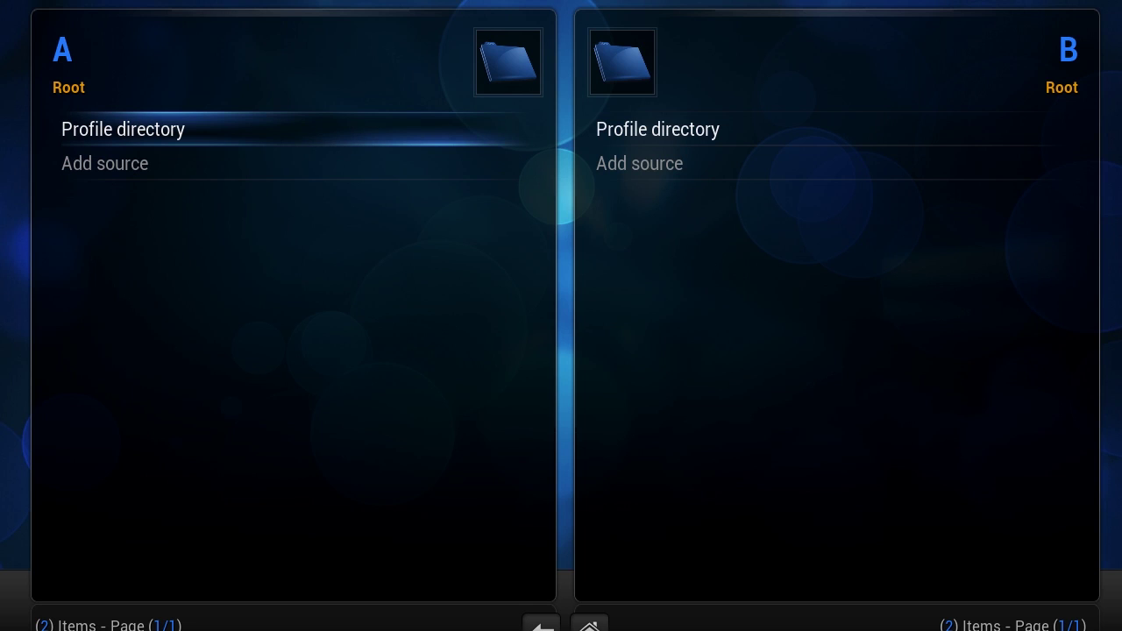
pyautogui.press('Down')
pyautogui.press('Return')
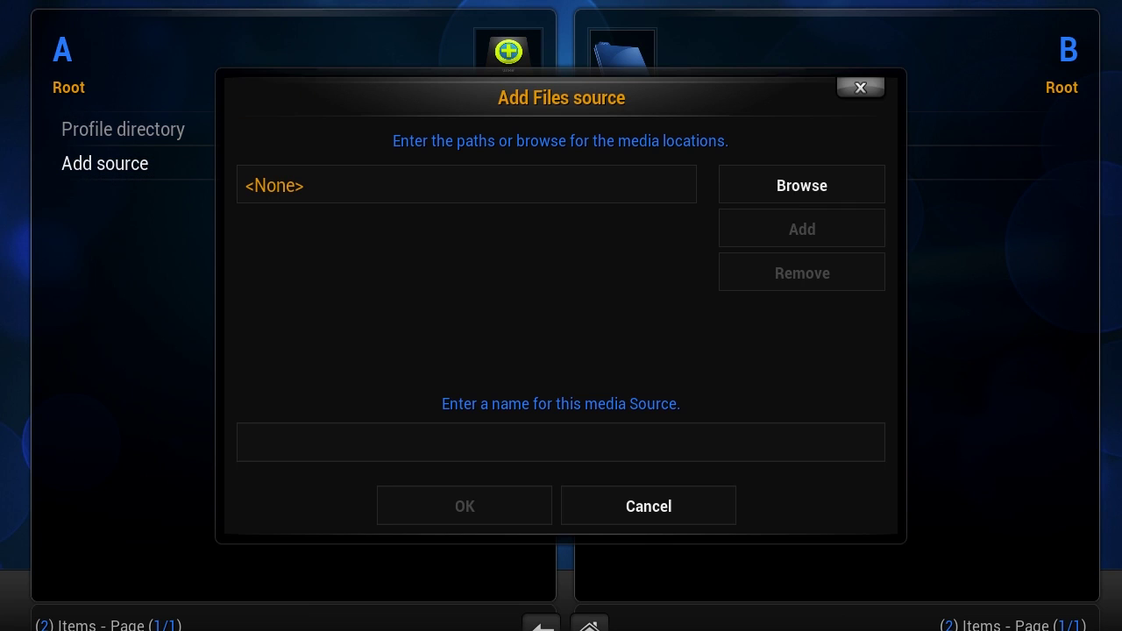
pyautogui.press('Up')
pyautogui.press('Right')
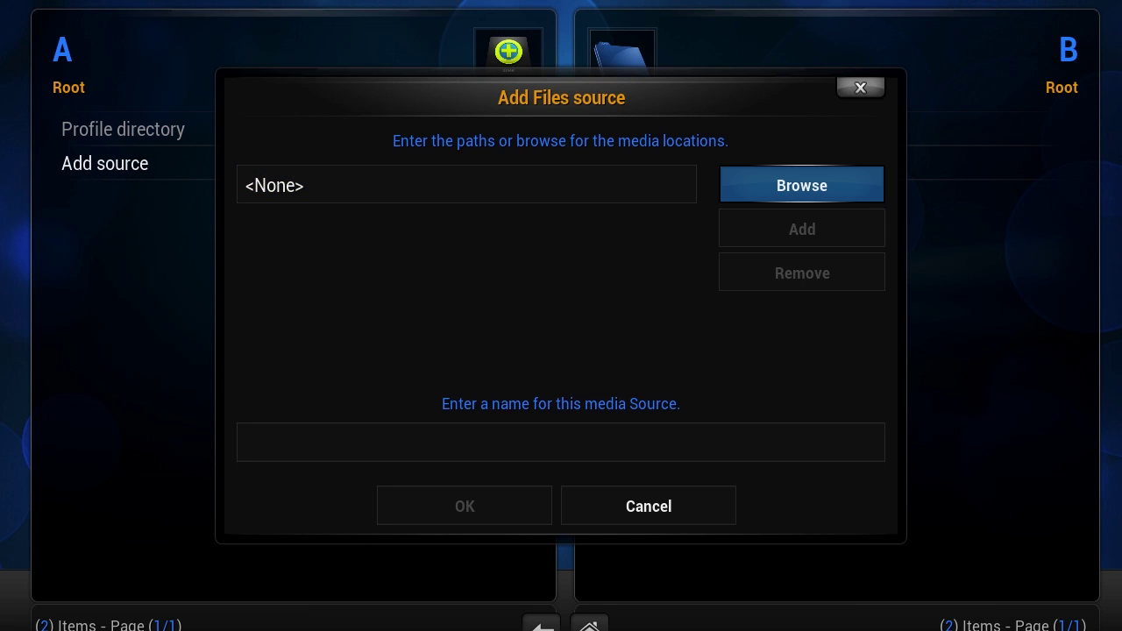
pyautogui.press('Left')
pyautogui.press('Return')
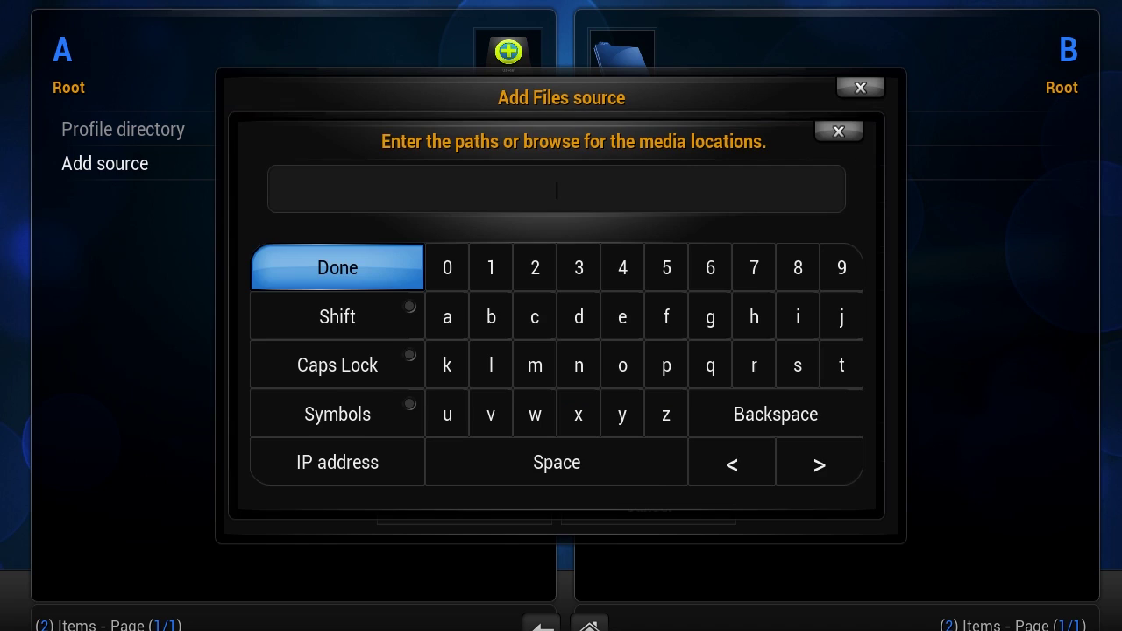
pyautogui.write('http://fusion.xbmchub.com')
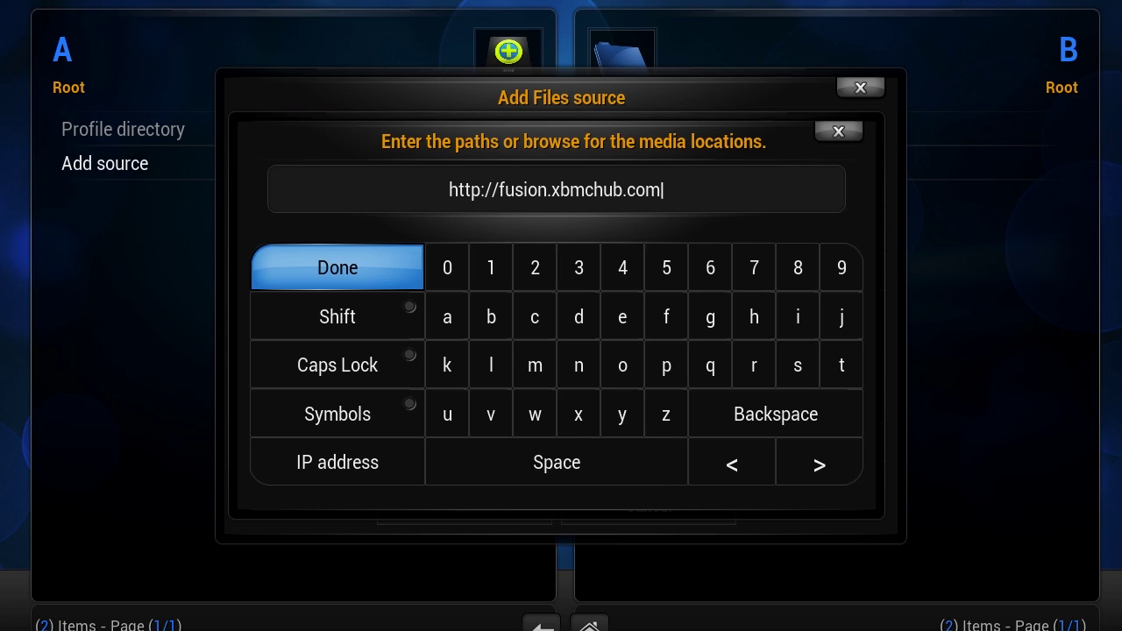
pyautogui.press('Return')
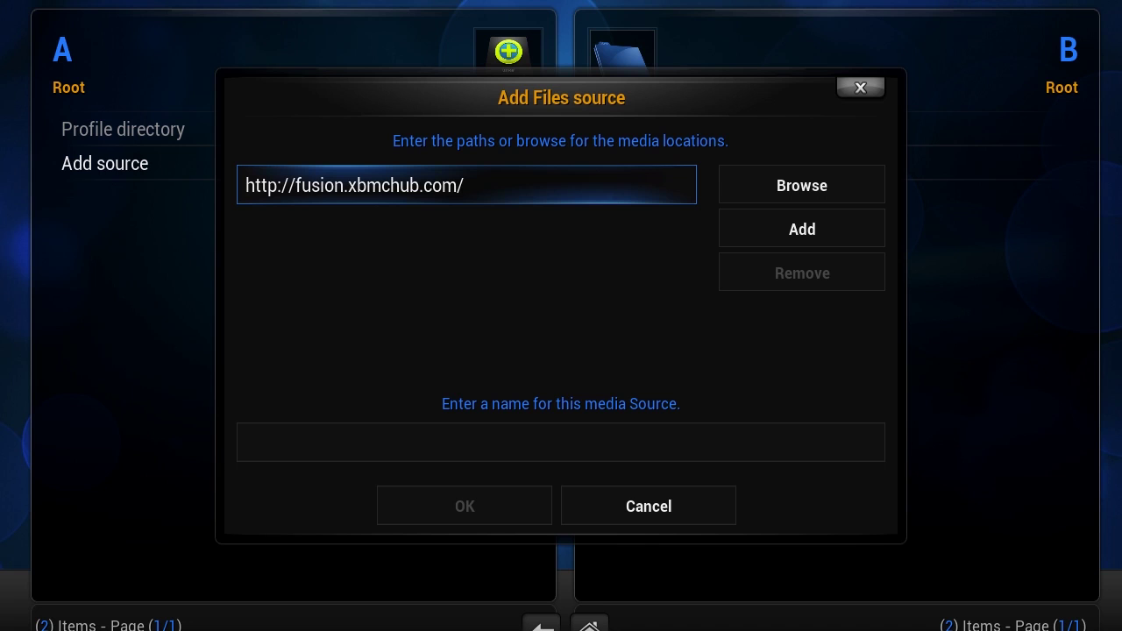
# - Name the source 'Fusion' and confirm adding it
pyautogui.press('Right')
pyautogui.press('Left')
pyautogui.press('Down')
pyautogui.press('Return')
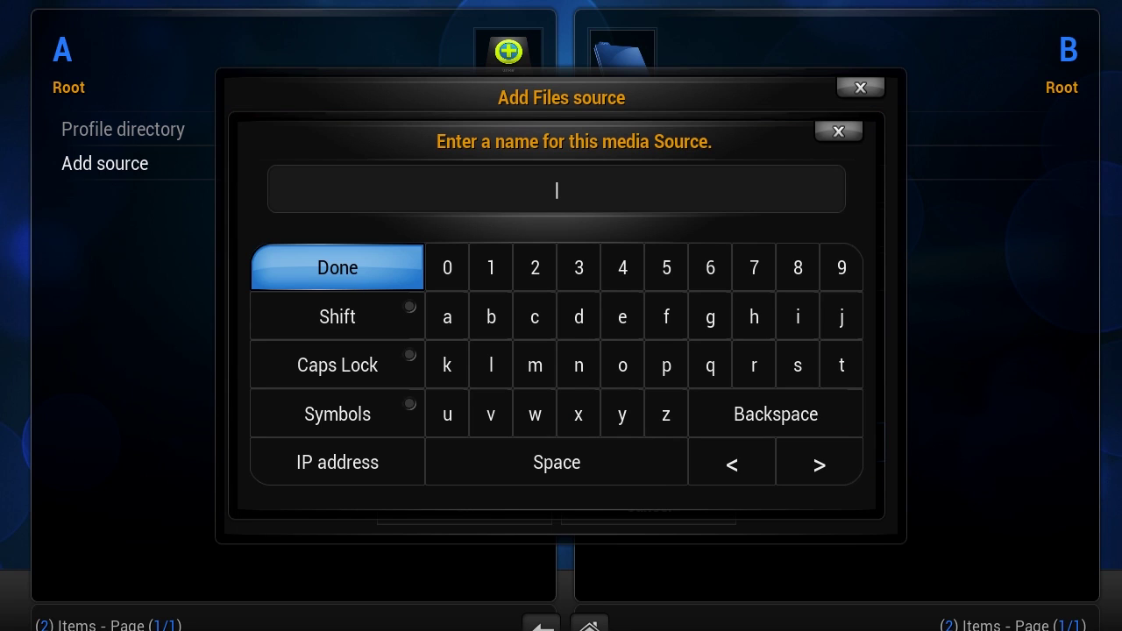
pyautogui.write('Fusion')
pyautogui.press('Return')
pyautogui.press('Down')
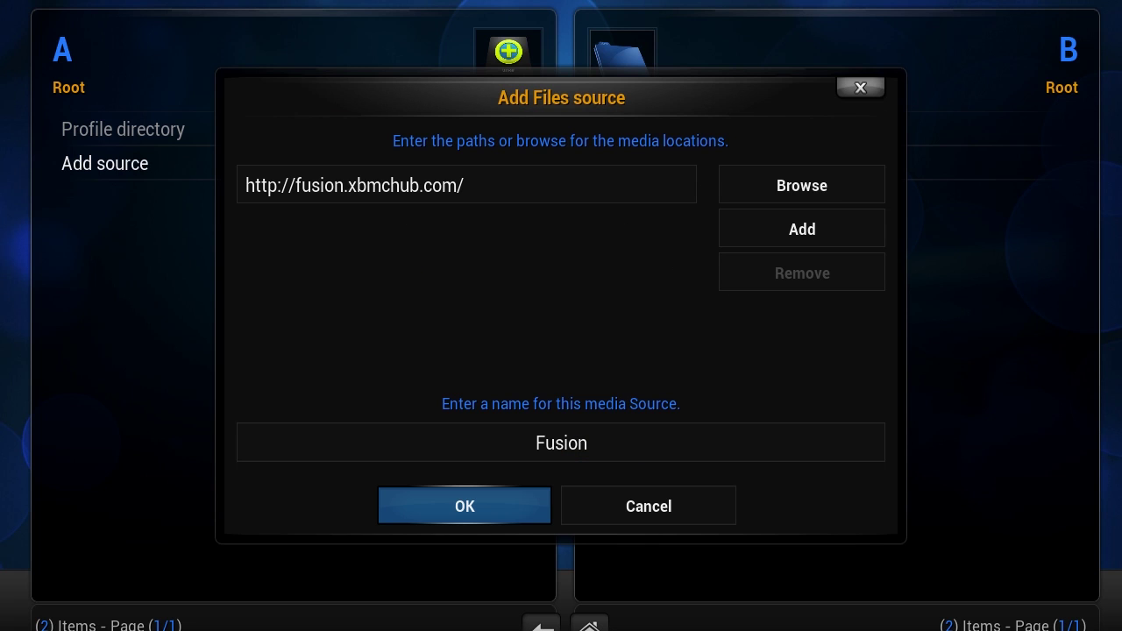
pyautogui.press('Return')
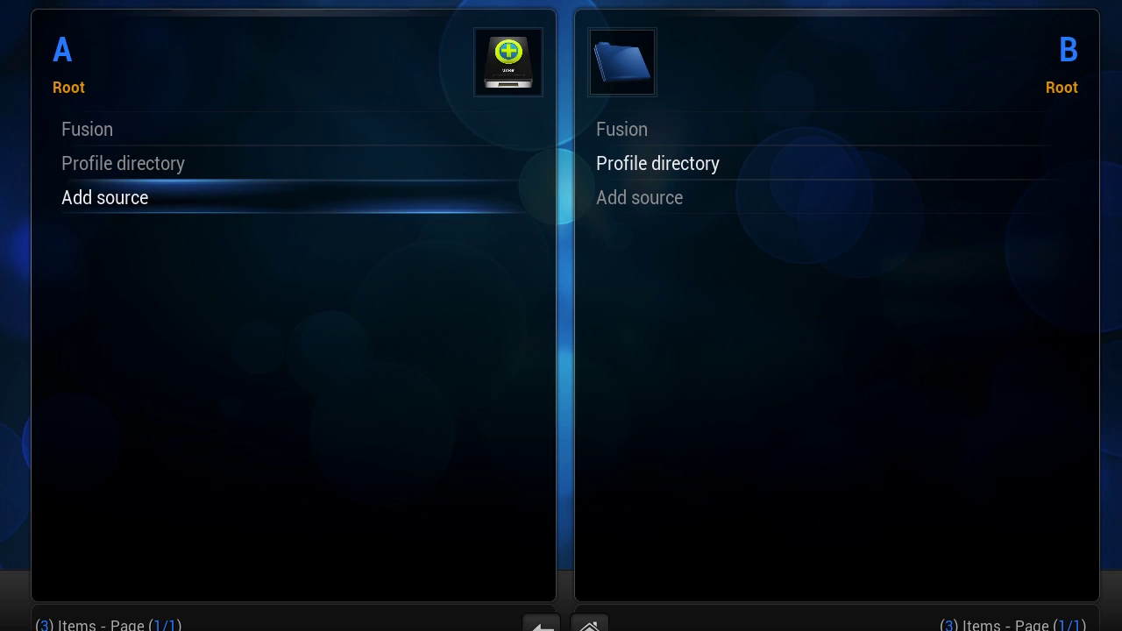
# - Browse the Fusion source's most-popular repository zips, then return to the home menu
pyautogui.press('Up')
pyautogui.press('Up')
pyautogui.press('Up')
pyautogui.press('Down')
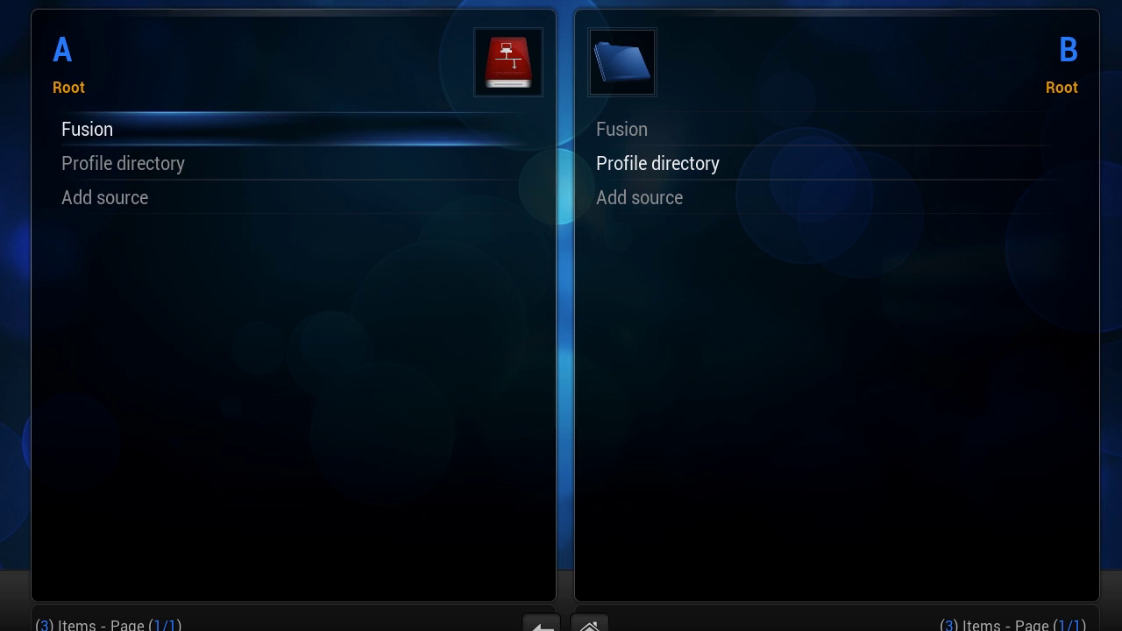
pyautogui.press('Return')
pyautogui.press('Down')
pyautogui.press('Down')
pyautogui.press('Down')
pyautogui.press('Down')
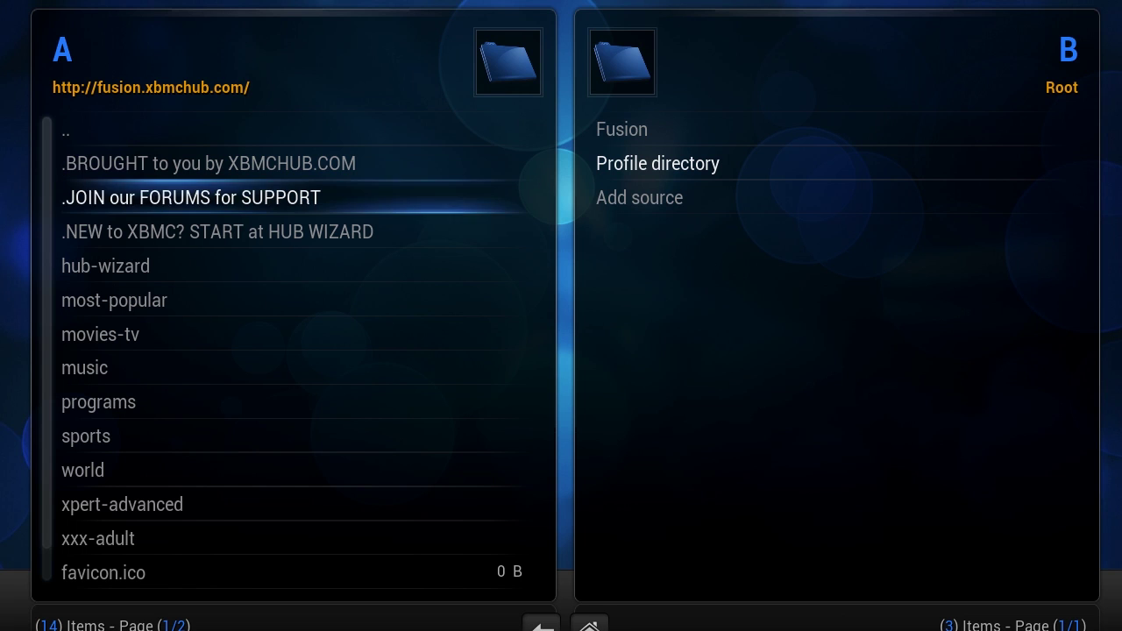
pyautogui.press('Down')
pyautogui.press('Return')
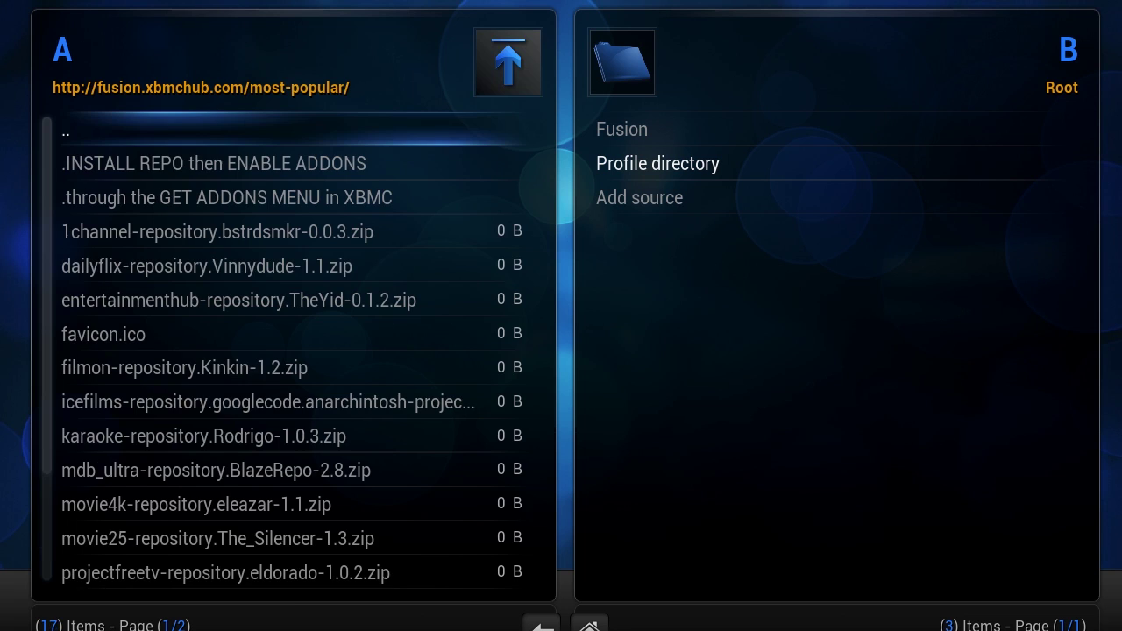
pyautogui.press('Down')
pyautogui.press('Down')
pyautogui.press('Down')
pyautogui.press('Down')
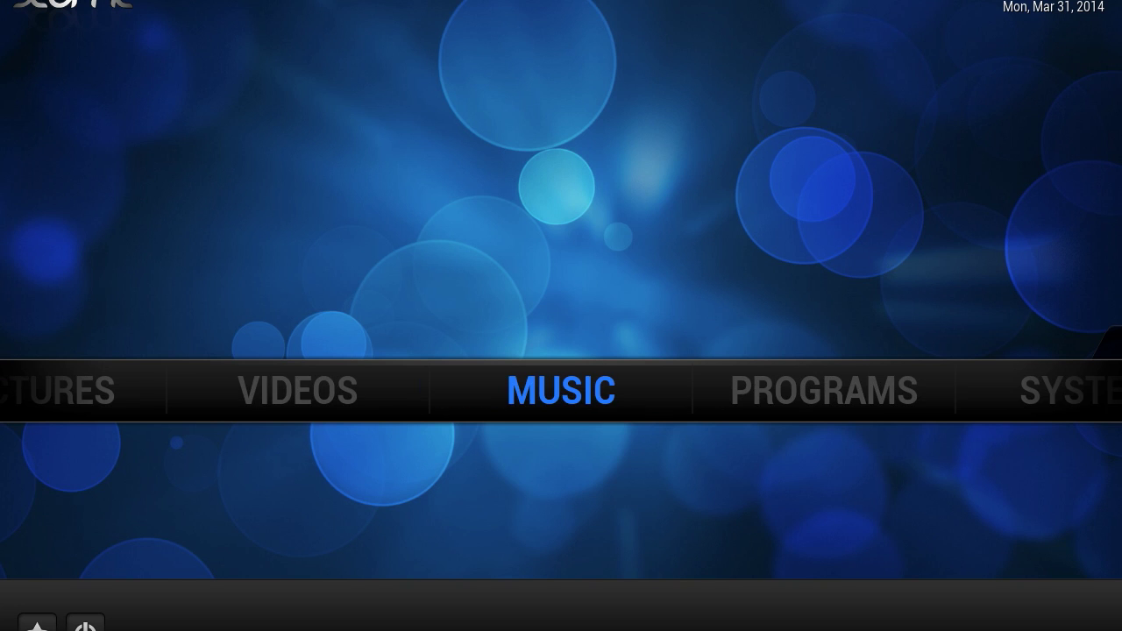
pyautogui.press('Right')
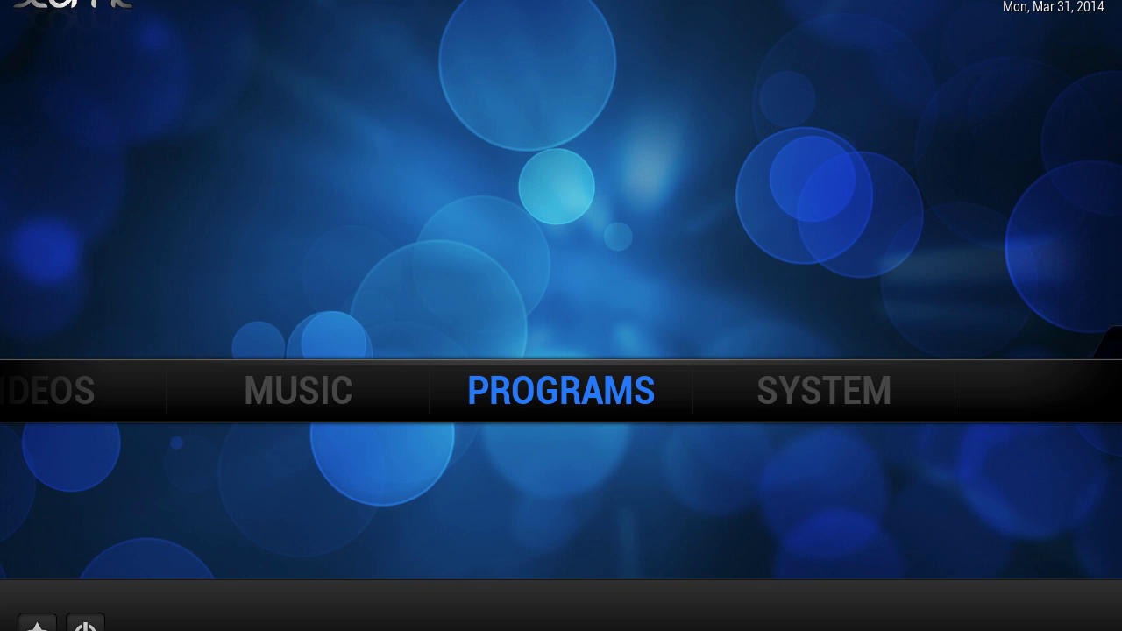
# - Open SYSTEM > Settings > Add-ons and highlight Install from zip file
pyautogui.press('Right')
pyautogui.press('Return')
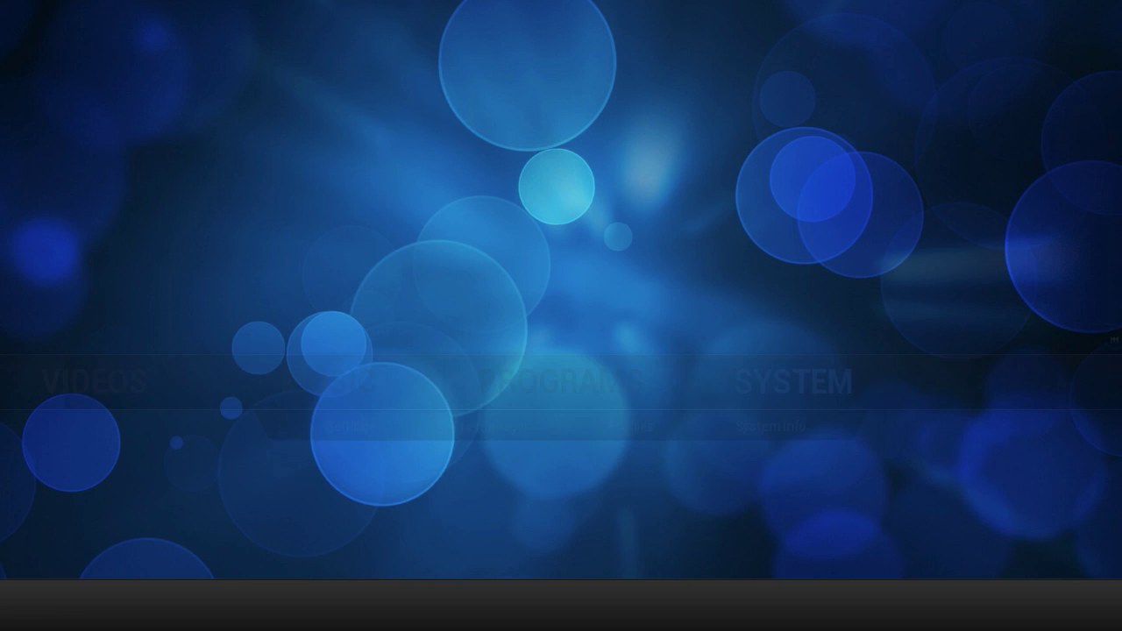
pyautogui.press('Up')
pyautogui.press('Down')
pyautogui.press('Return')
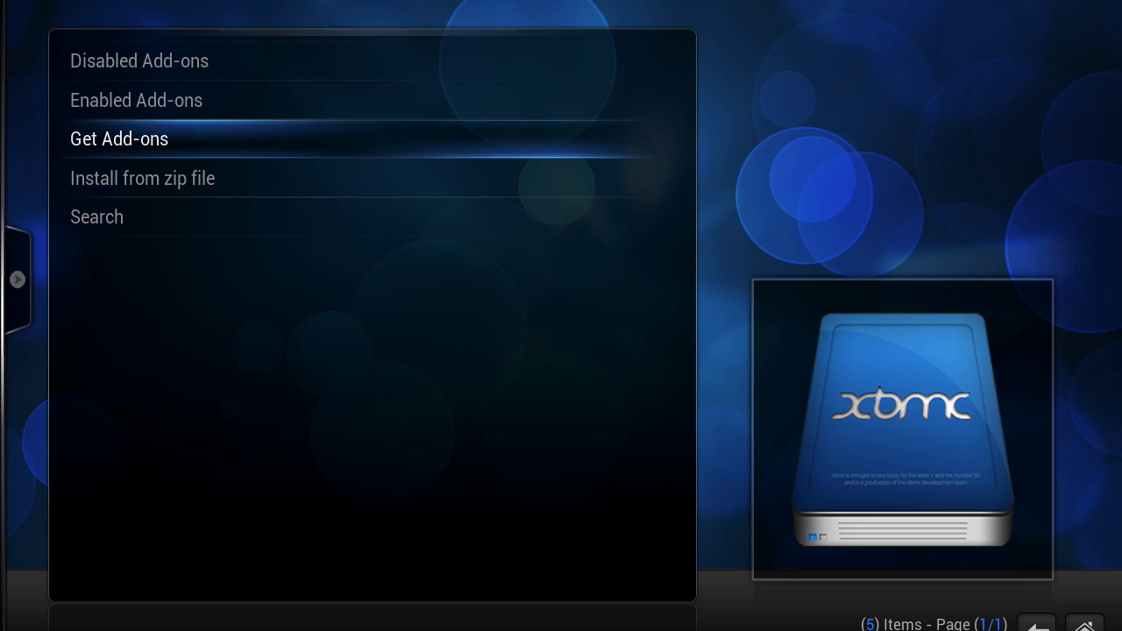
pyautogui.press('Down')
# - Install repository.bluecop.xbmc-plugins.zip from the Fusion source's movies-tv folder
pyautogui.press('Return')
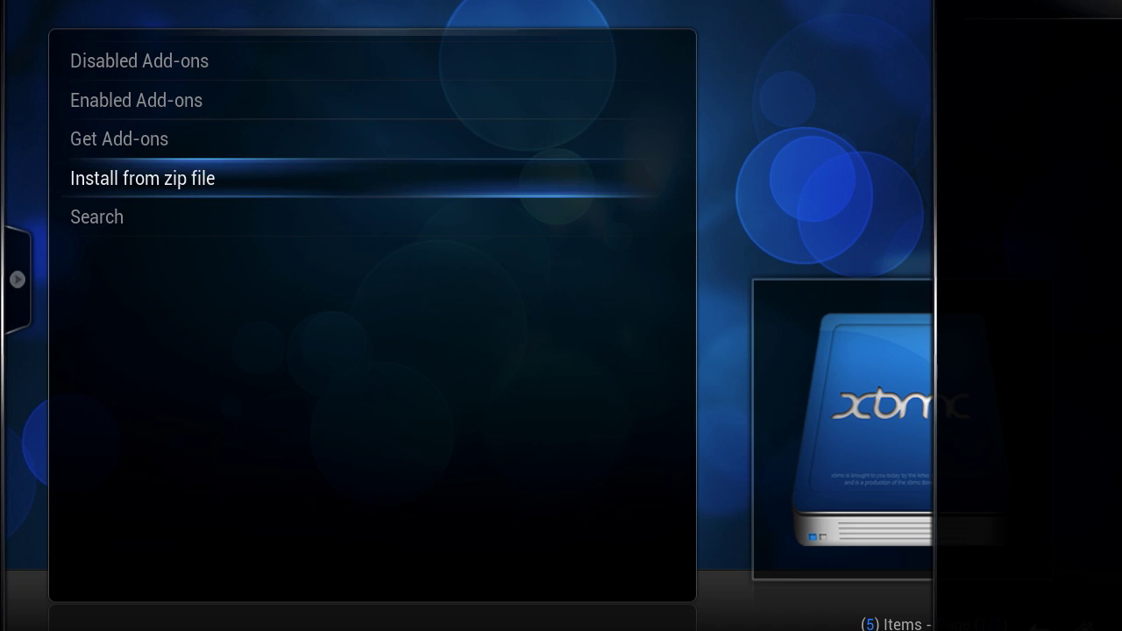
pyautogui.press('Down')
pyautogui.press('Down')
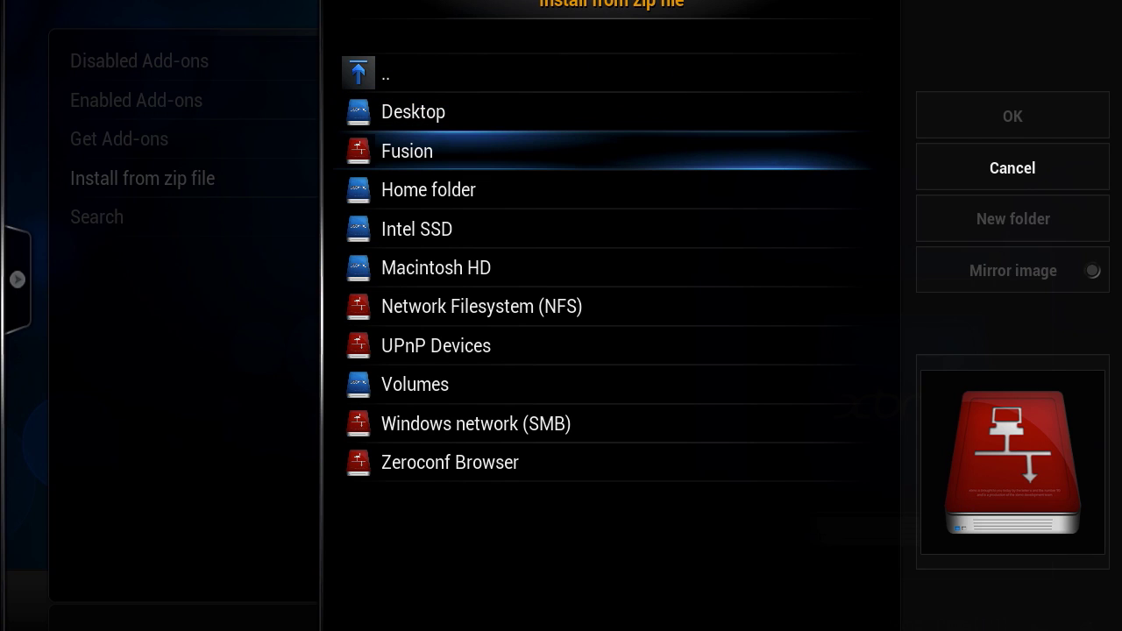
pyautogui.press('Return')
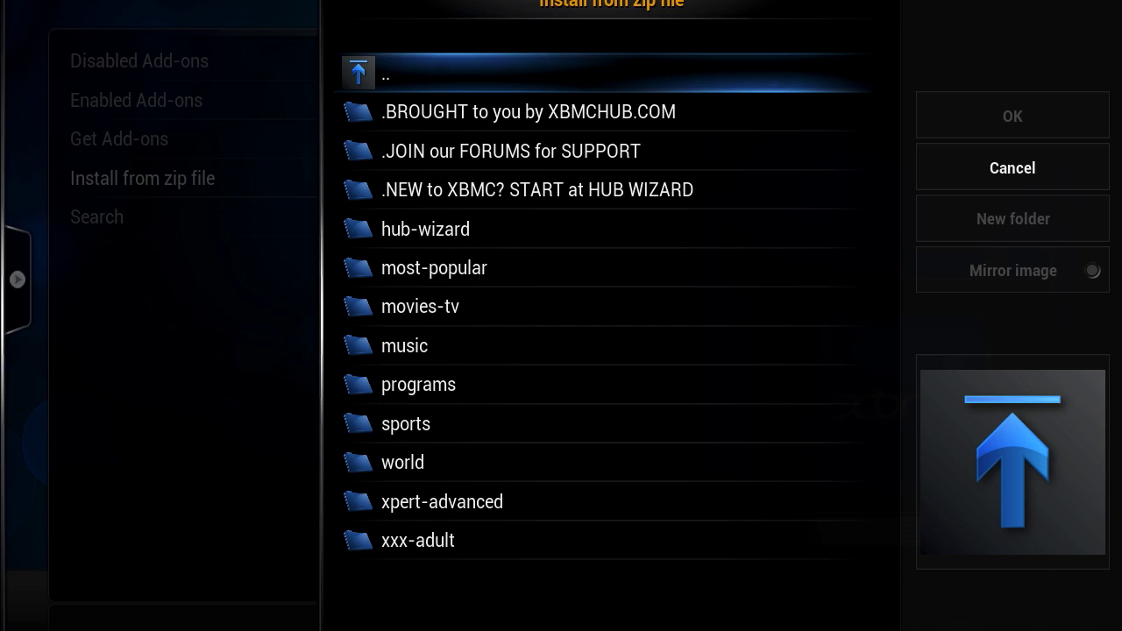
pyautogui.press('Down')
pyautogui.press('Down')
pyautogui.press('Down')
pyautogui.press('Down')
pyautogui.press('Down')
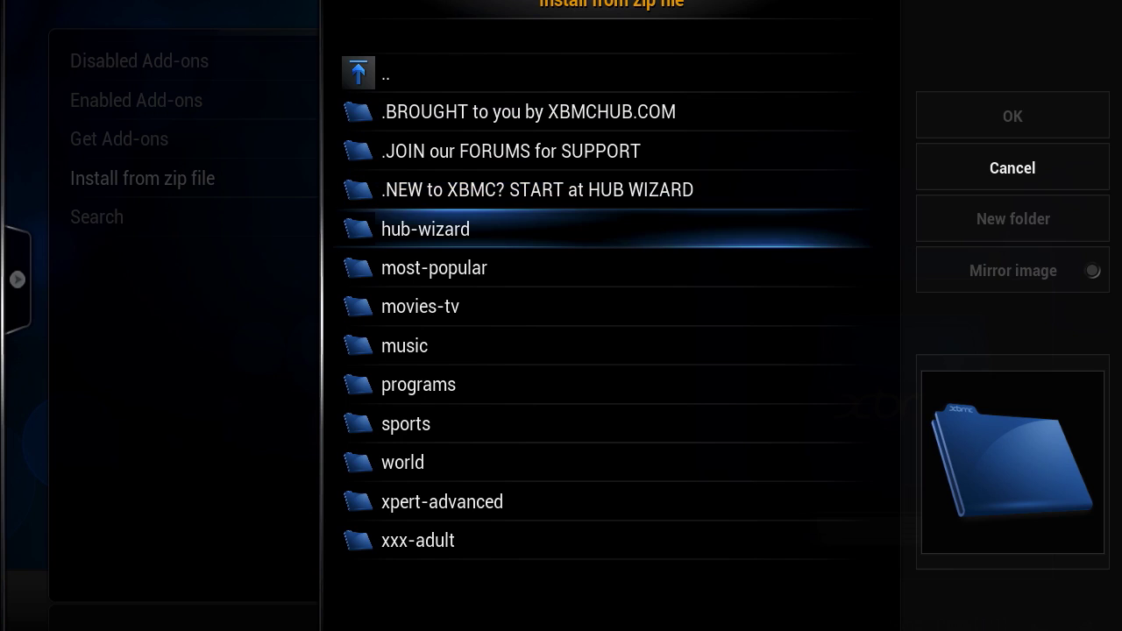
pyautogui.press('Down')
pyautogui.press('Return')
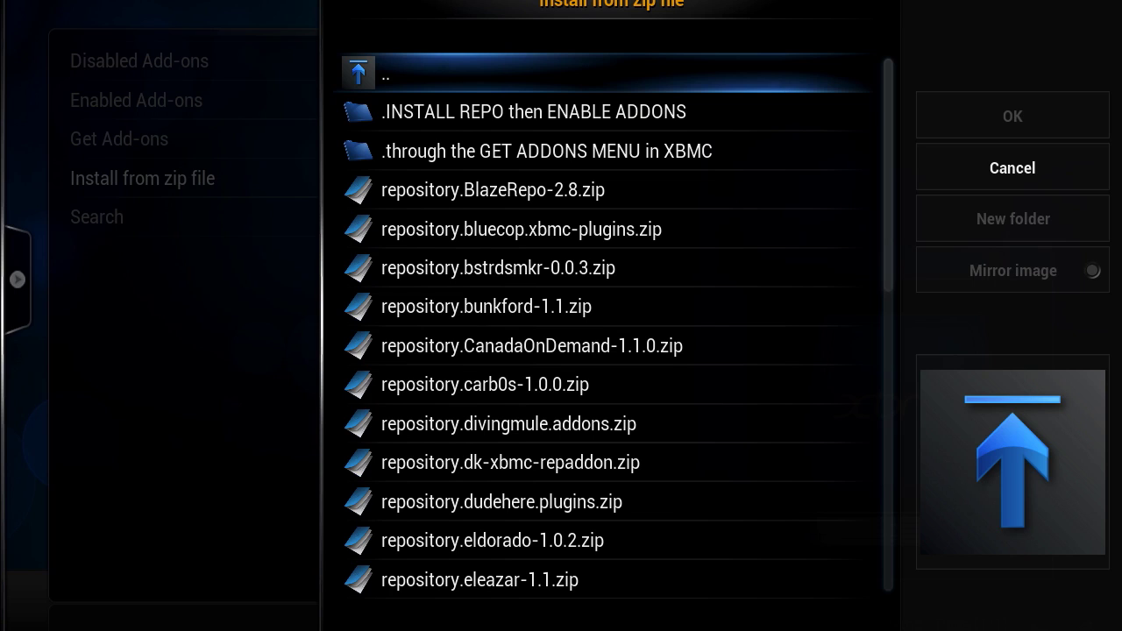
pyautogui.press('Down')
pyautogui.press('Down')
pyautogui.press('Down')
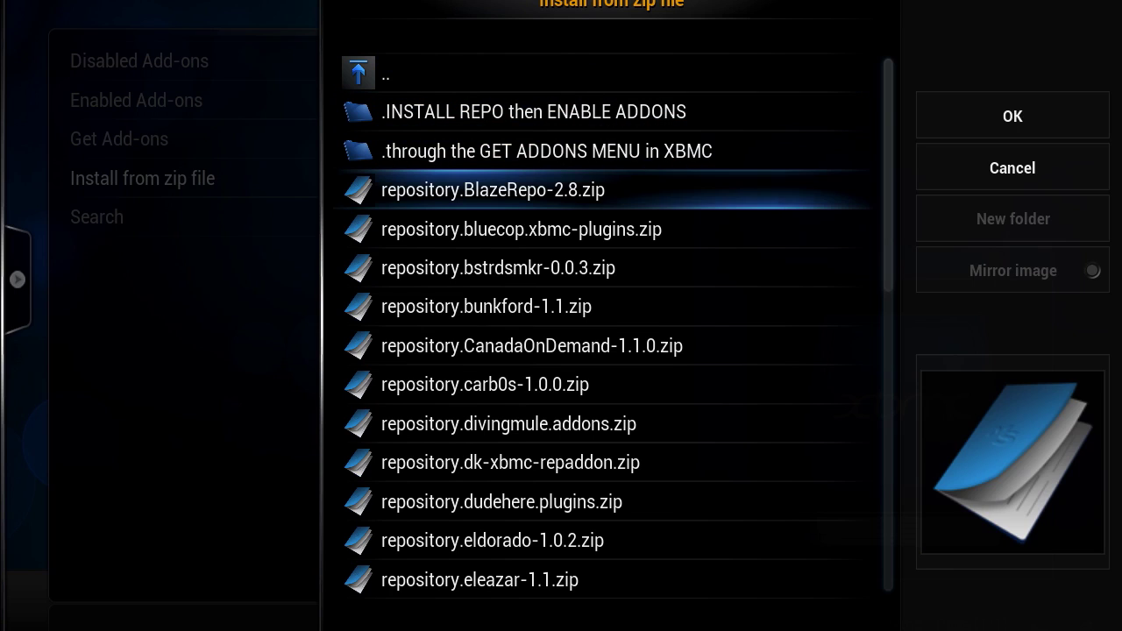
pyautogui.press('Down')
pyautogui.press('Return')
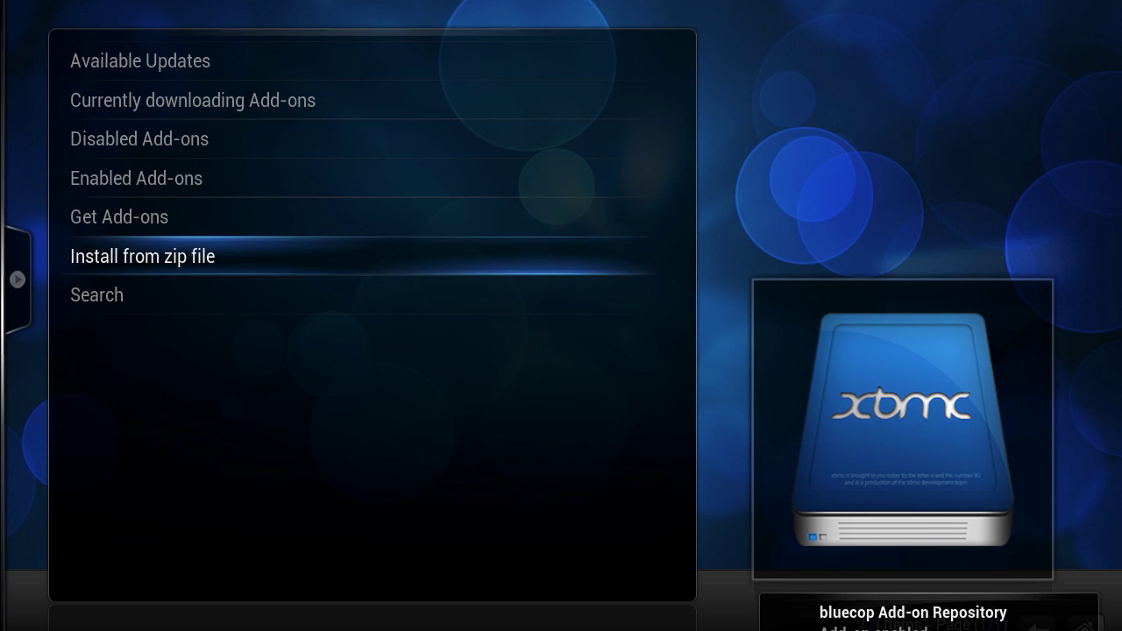
# - Install repository.carb0s-1.0.0.zip from the Fusion source's zip folder
pyautogui.press('Return')
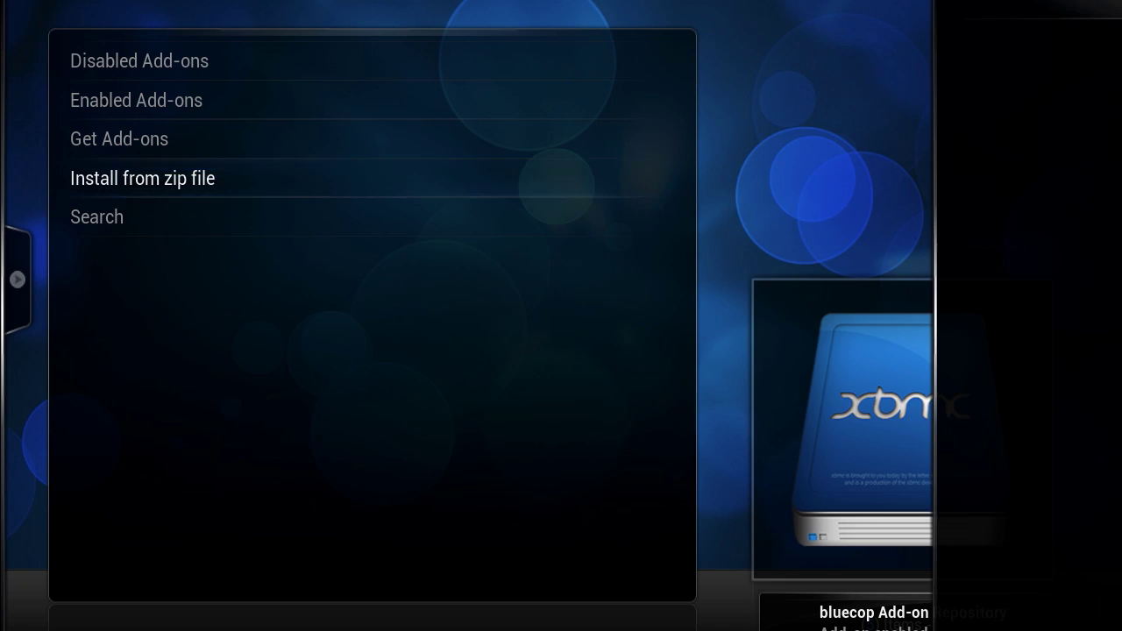
pyautogui.press('Down')
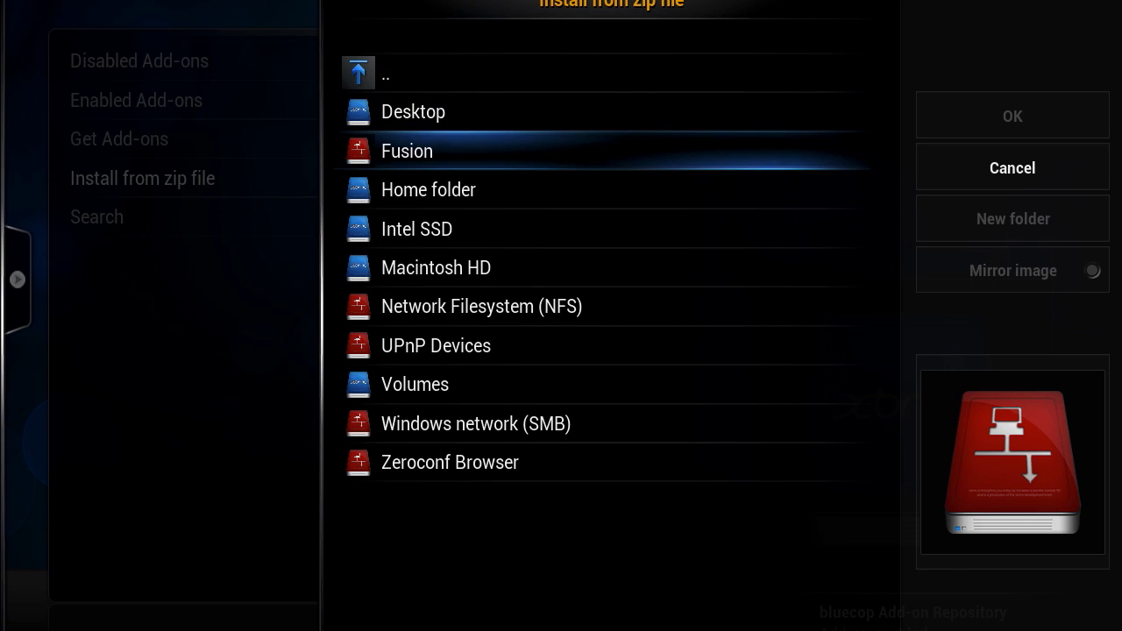
pyautogui.press('Return')
pyautogui.press('Down')
pyautogui.press('Down')
pyautogui.press('Down')
pyautogui.press('Down')
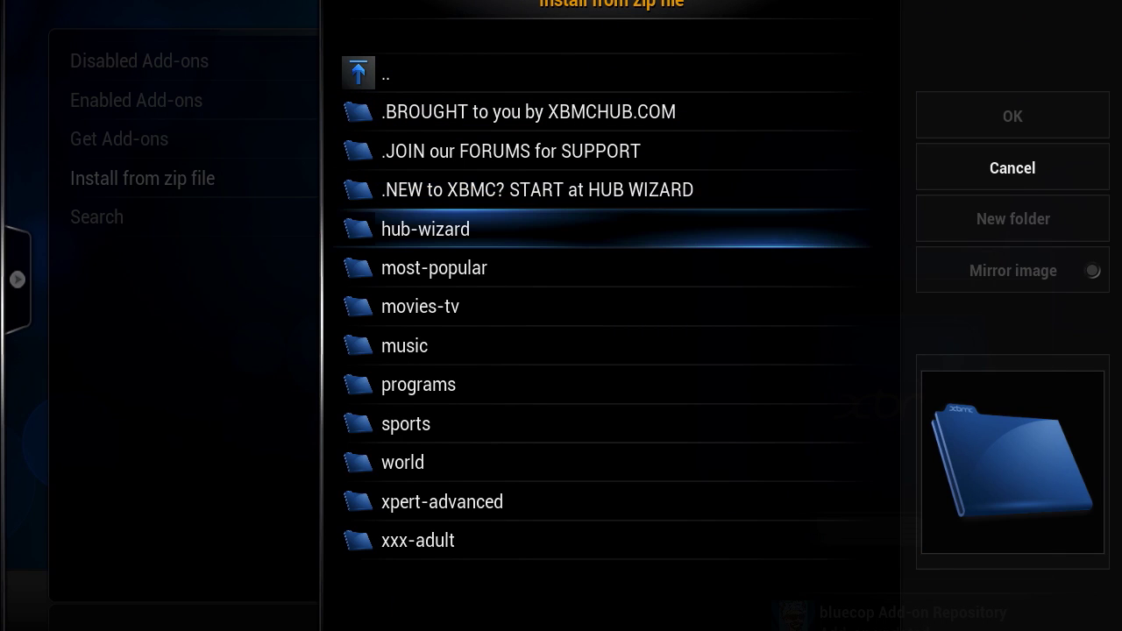
pyautogui.press('Down')
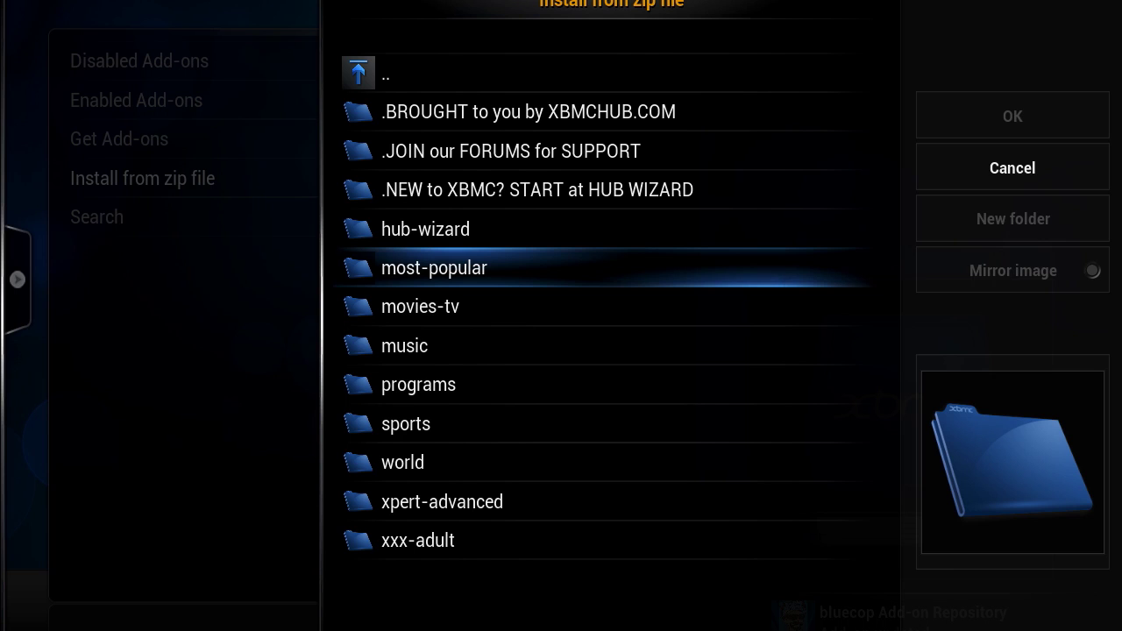
pyautogui.press('Down')
pyautogui.press('Return')
pyautogui.press('Down')
pyautogui.press('Down')
pyautogui.press('Down')
pyautogui.press('Down')
pyautogui.press('Down')
pyautogui.press('Down')
pyautogui.press('Down')
pyautogui.press('Down')
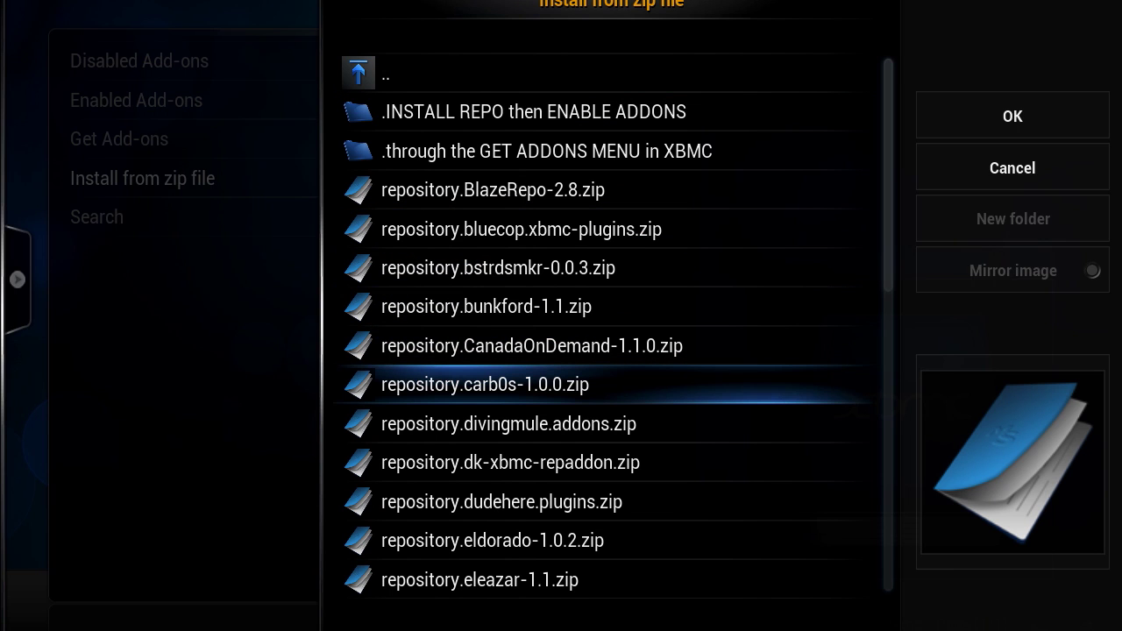
pyautogui.press('Return')
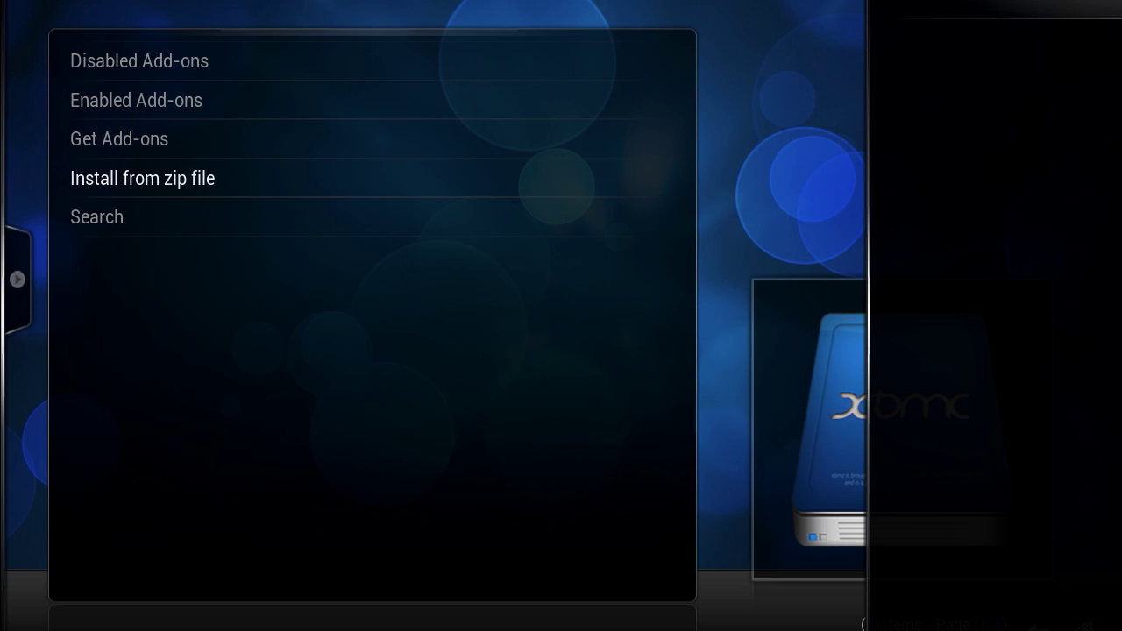
# - Check bluecop's Video Add-ons, finding them incompatible, and back out
pyautogui.press('Up')
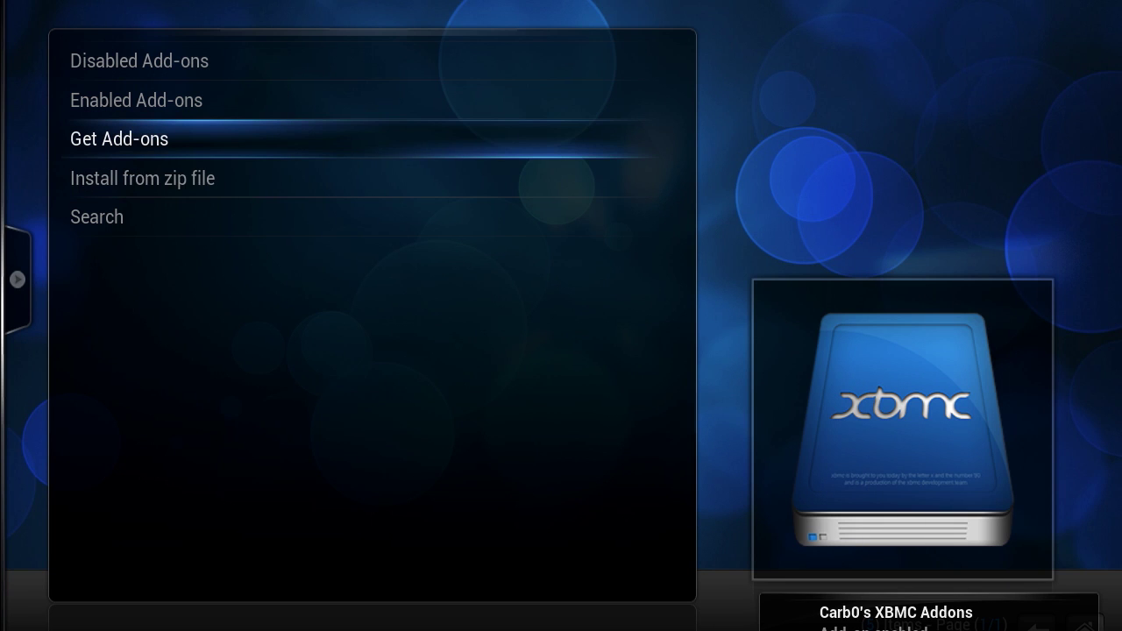
pyautogui.press('Return')
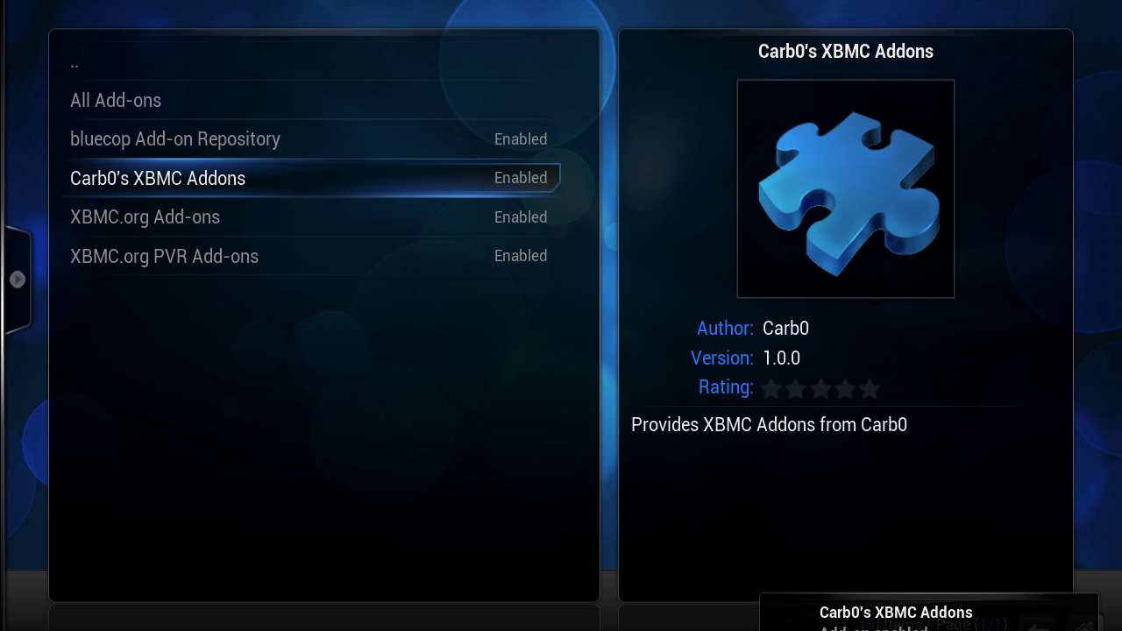
pyautogui.press('Up')
pyautogui.press('Return')
pyautogui.press('Up')
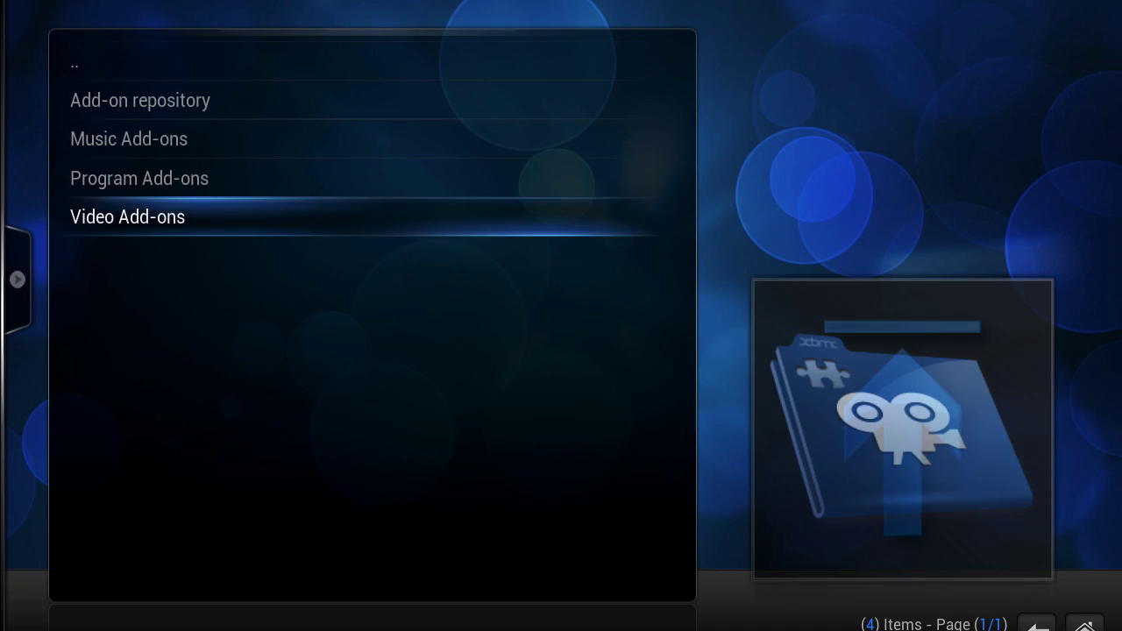
pyautogui.press('Return')
pyautogui.press('Down')
pyautogui.press('Down')
pyautogui.press('Down')
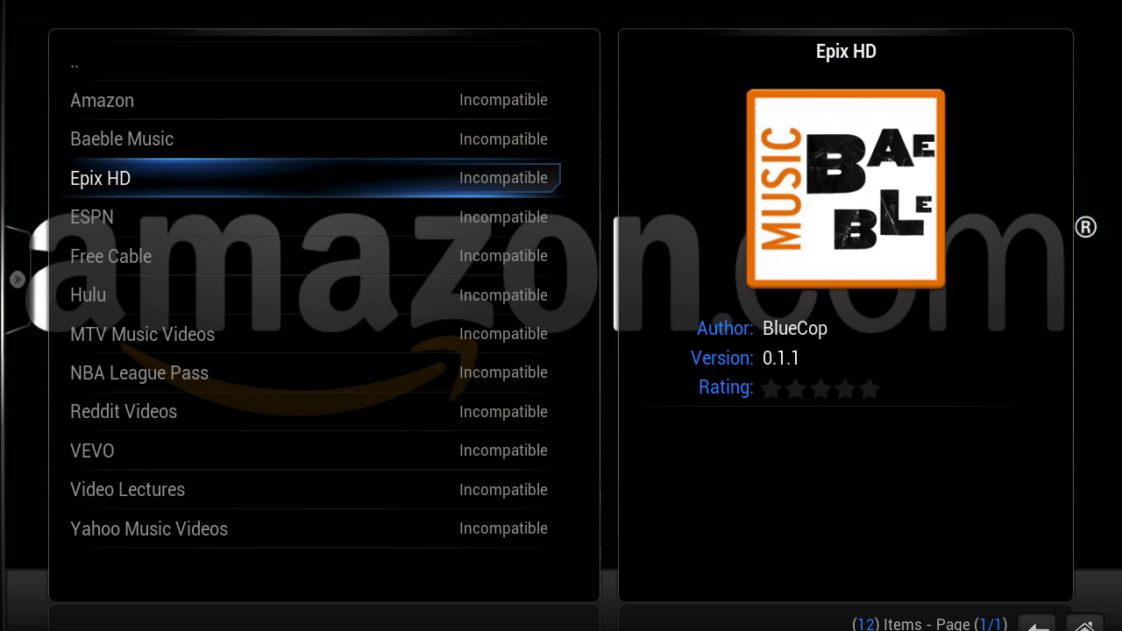
pyautogui.press('Down')
pyautogui.press('Down')
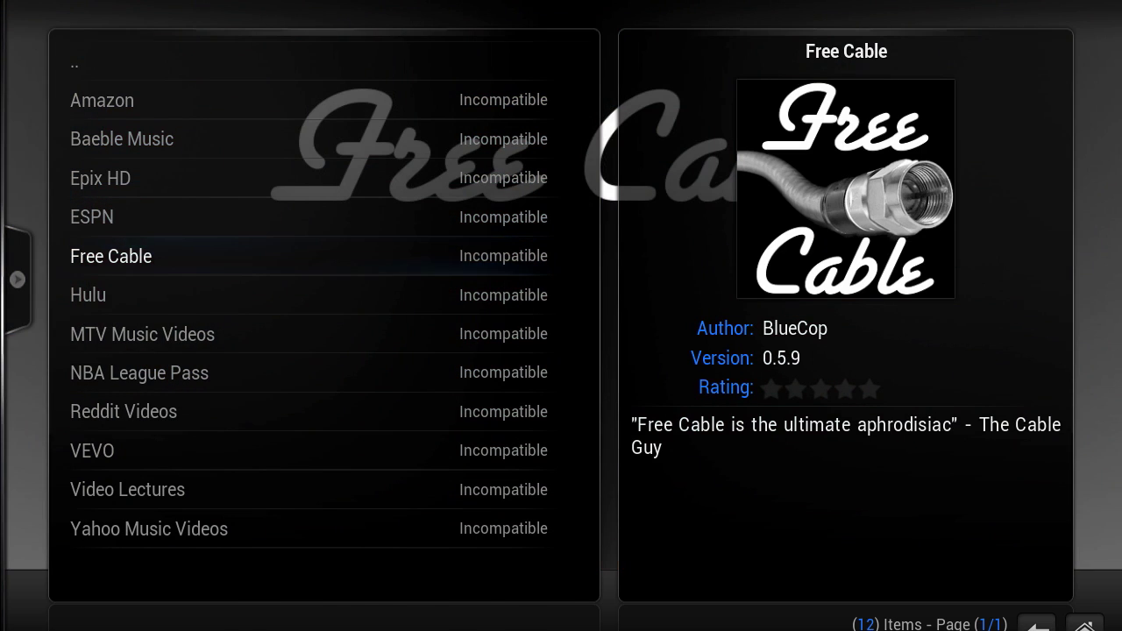
pyautogui.press('Return')
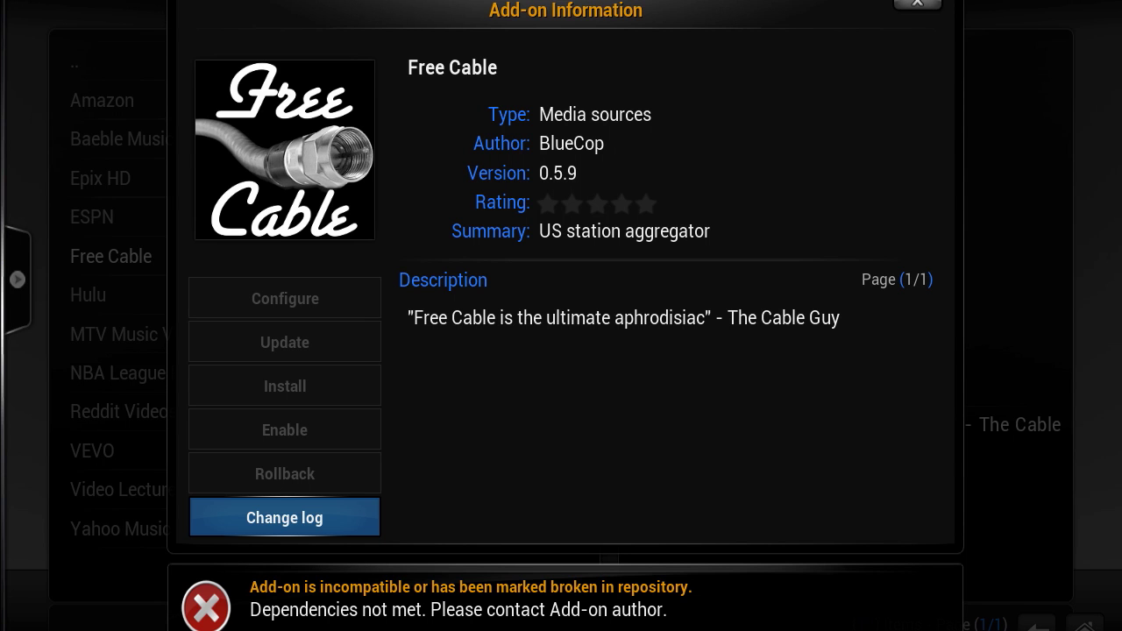
pyautogui.press('BackSpace')
pyautogui.press('BackSpace')
pyautogui.press('BackSpace')
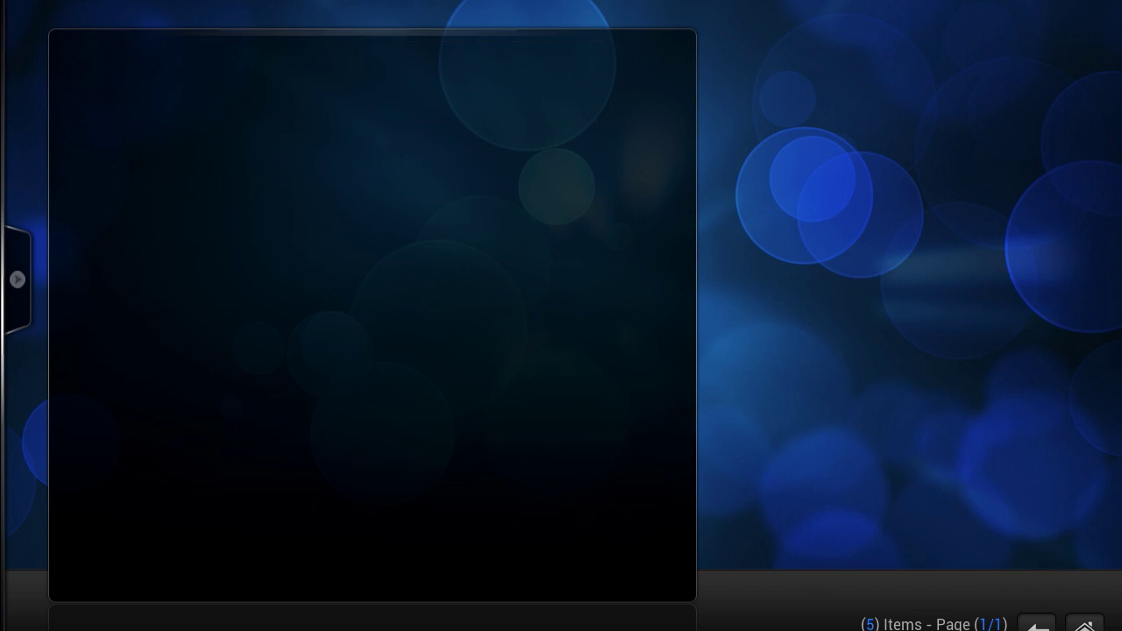
# - Install NHL Gamecenter from Carb0's XBMC Addons Video Add-ons, then return to the Add-ons menu
pyautogui.press('Down')
pyautogui.press('Return')
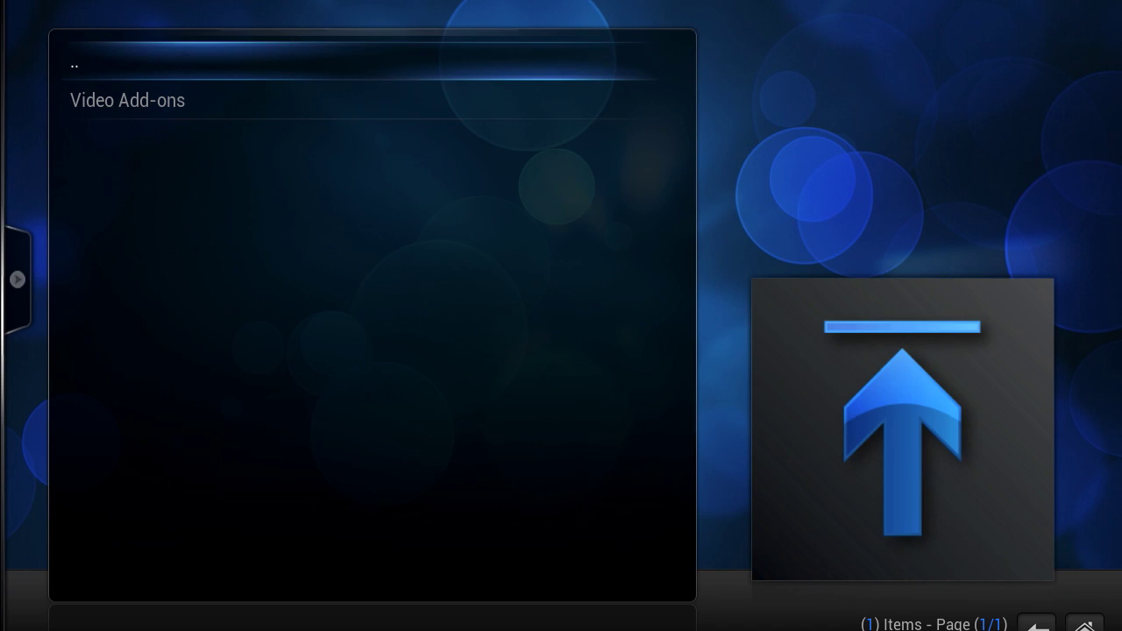
pyautogui.press('Down')
pyautogui.press('Return')
pyautogui.press('Down')
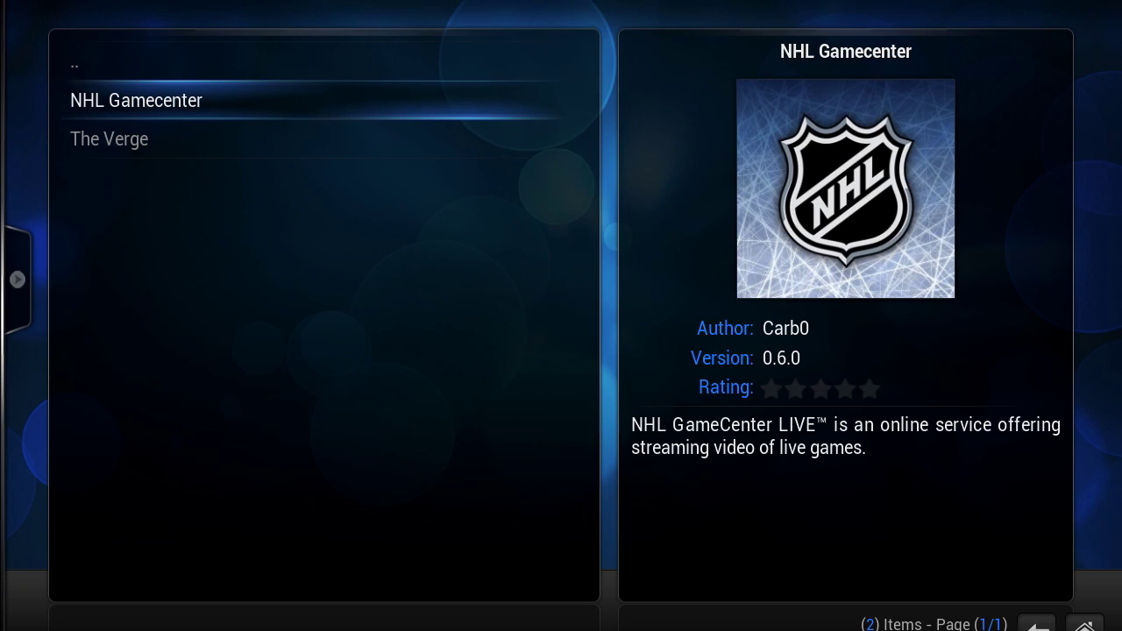
pyautogui.press('Return')
pyautogui.press('Up')
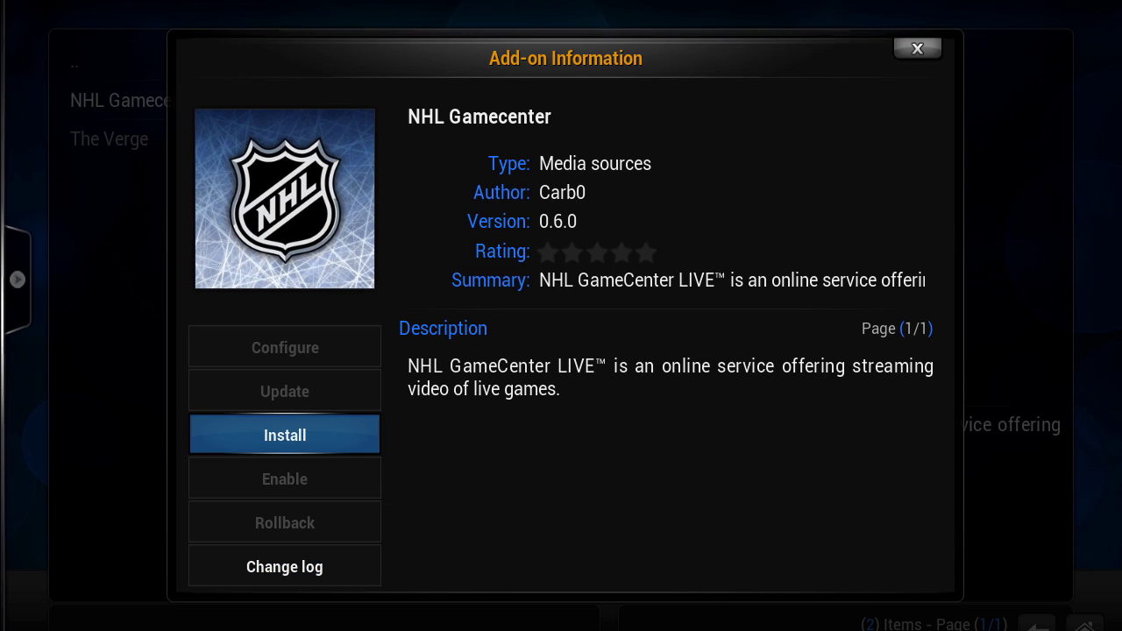
pyautogui.press('Return')
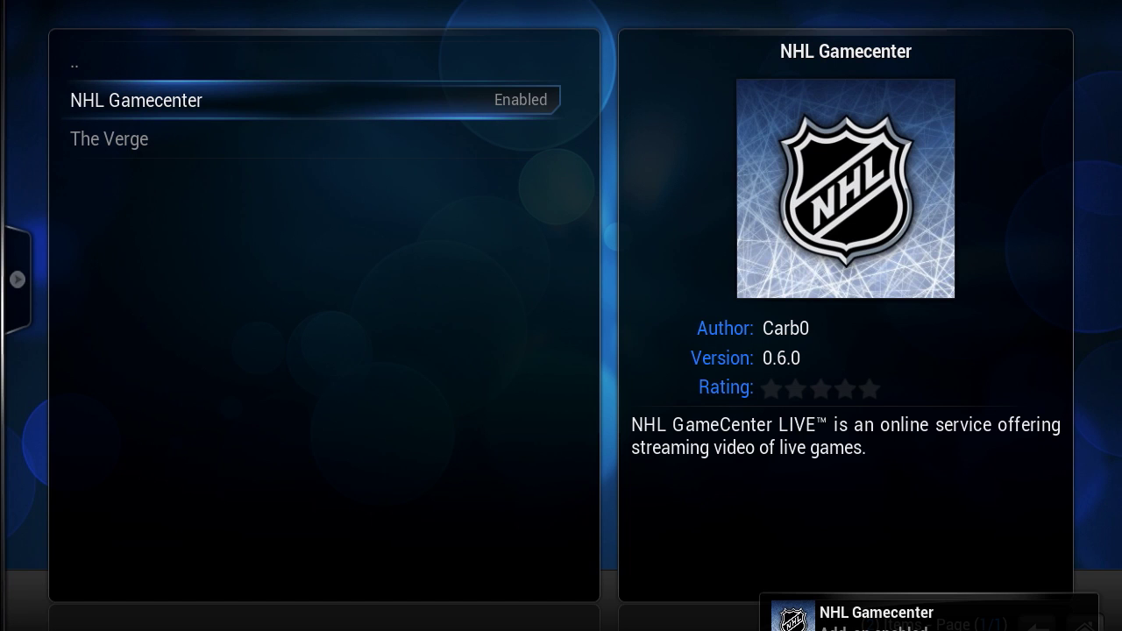
pyautogui.press('BackSpace')
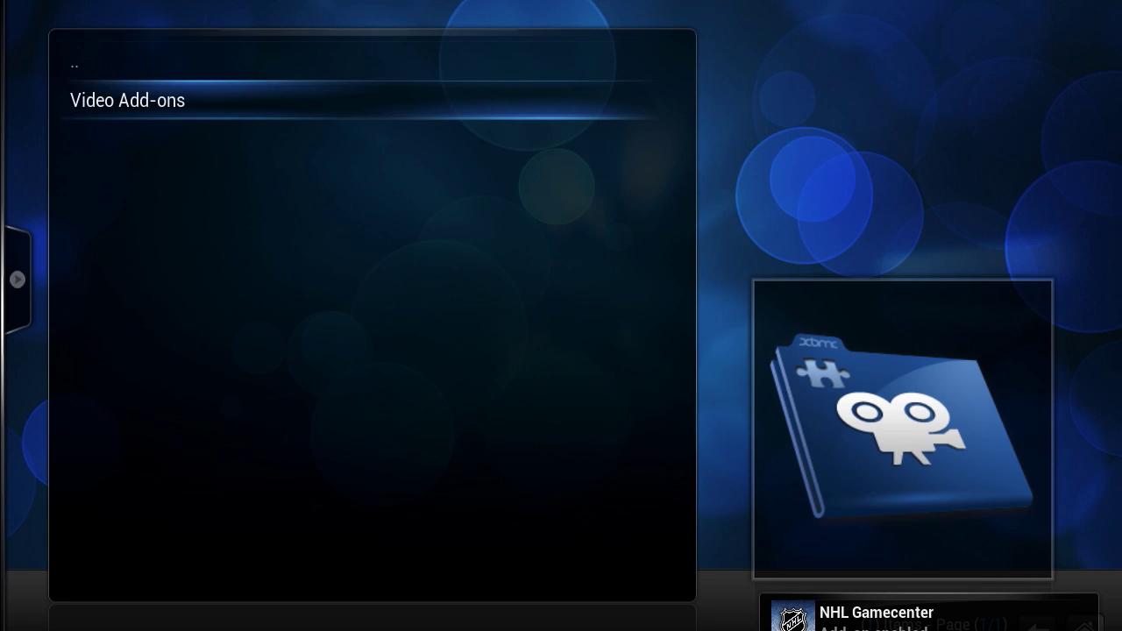
pyautogui.press('BackSpace')
pyautogui.press('BackSpace')
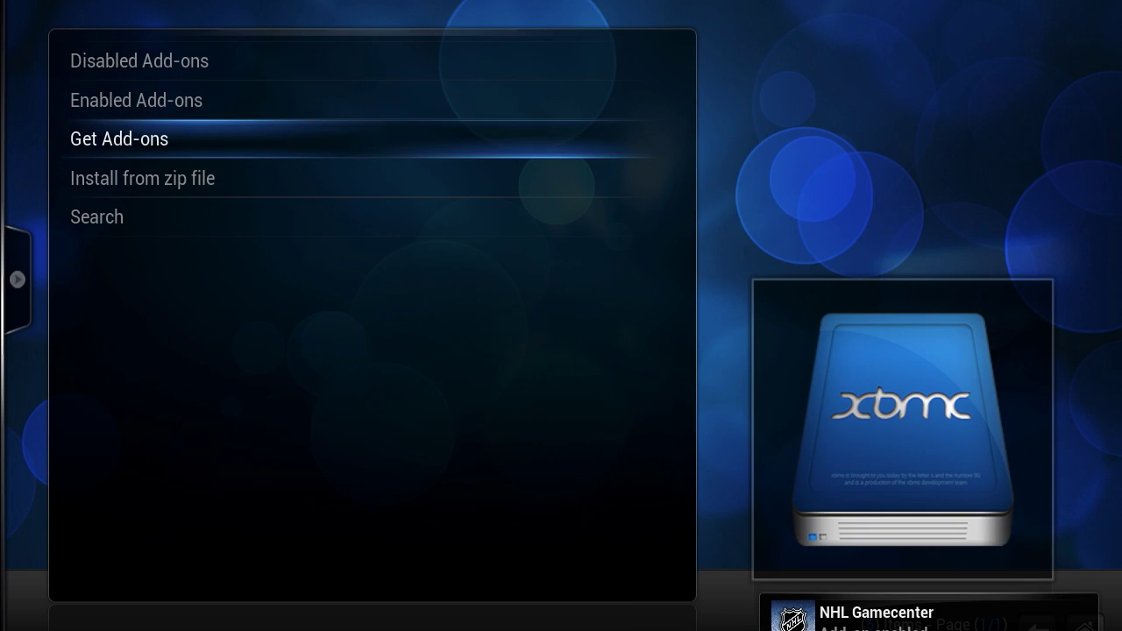
pyautogui.press('BackSpace')
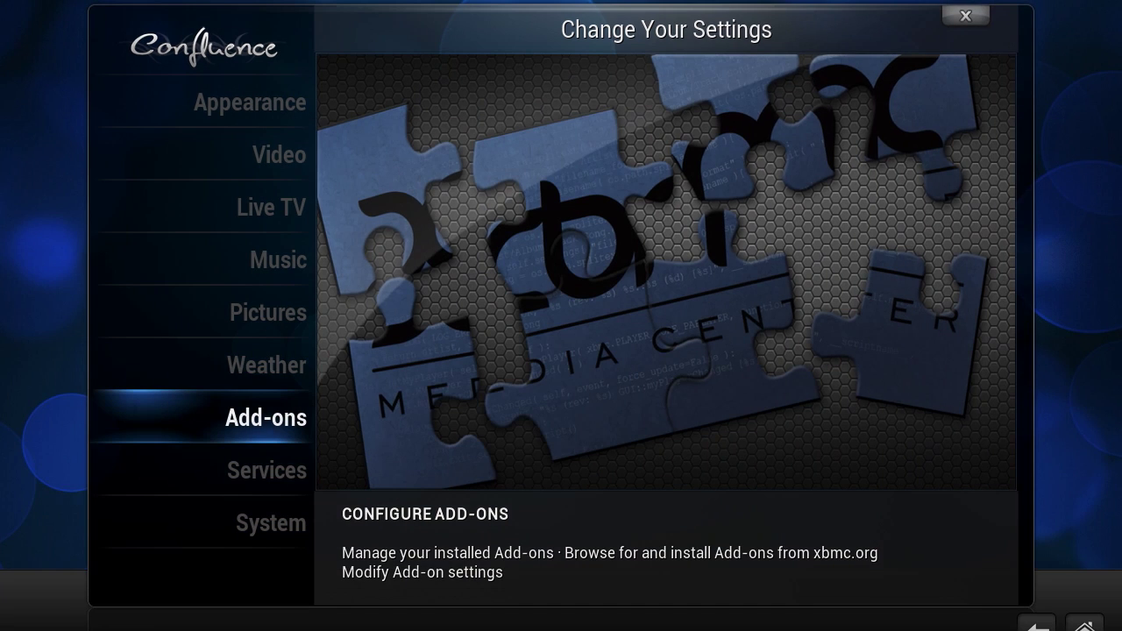
# - Leave Settings for the Home screen and go to Videos > Video Add-ons
pyautogui.press('BackSpace')
pyautogui.press('Left')
pyautogui.press('Left')
pyautogui.press('Left')
pyautogui.press('Return')
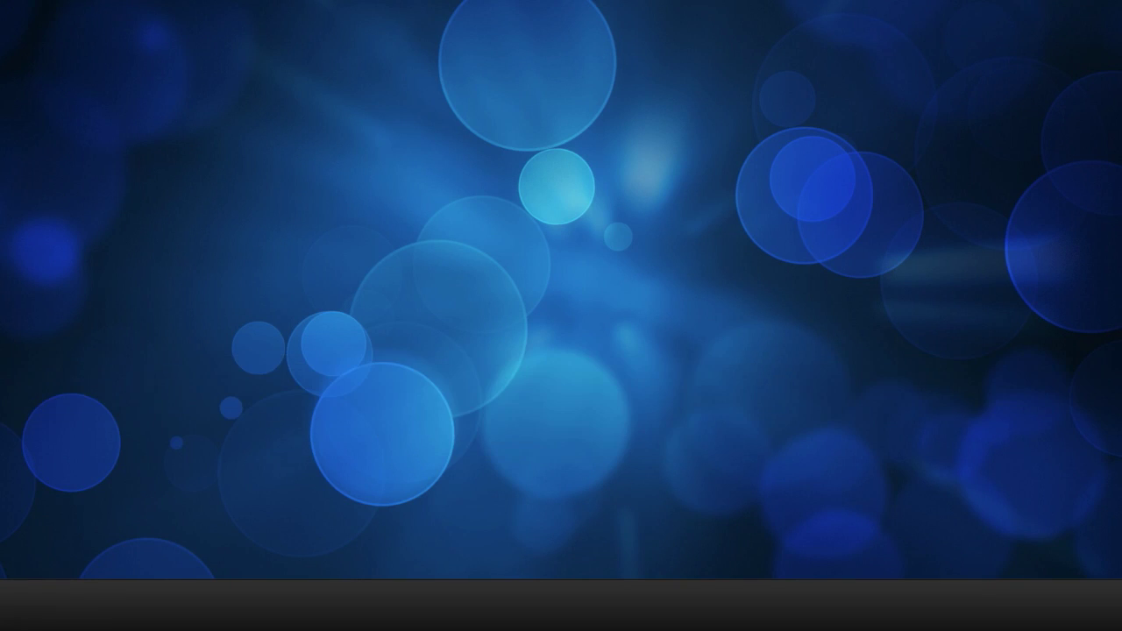
pyautogui.press('Down')
pyautogui.press('Down')
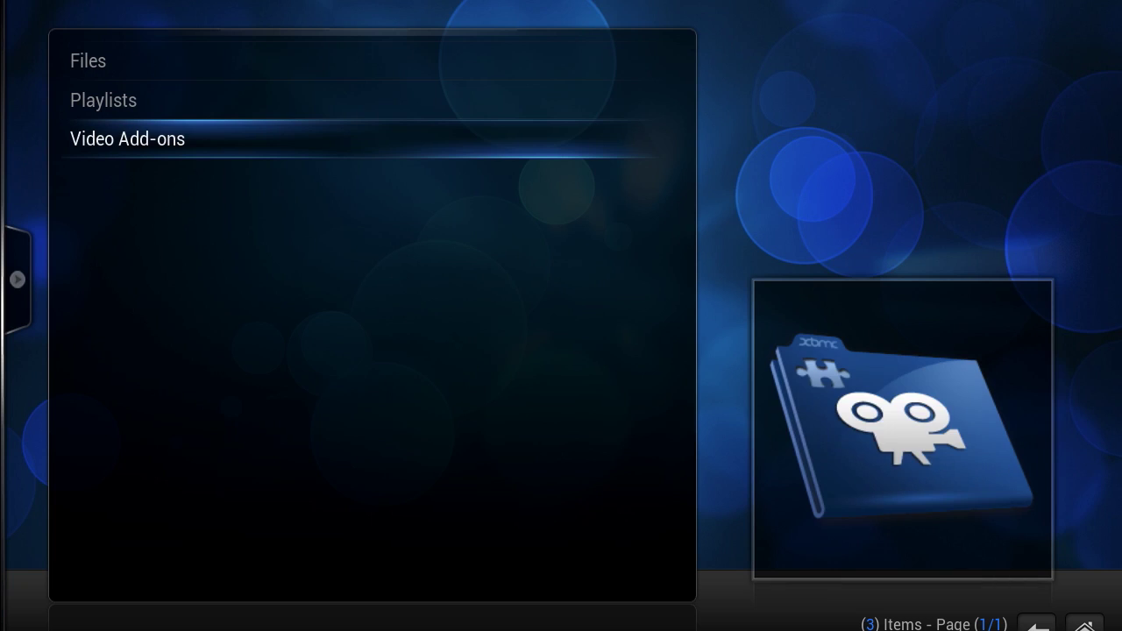
pyautogui.press('Return')
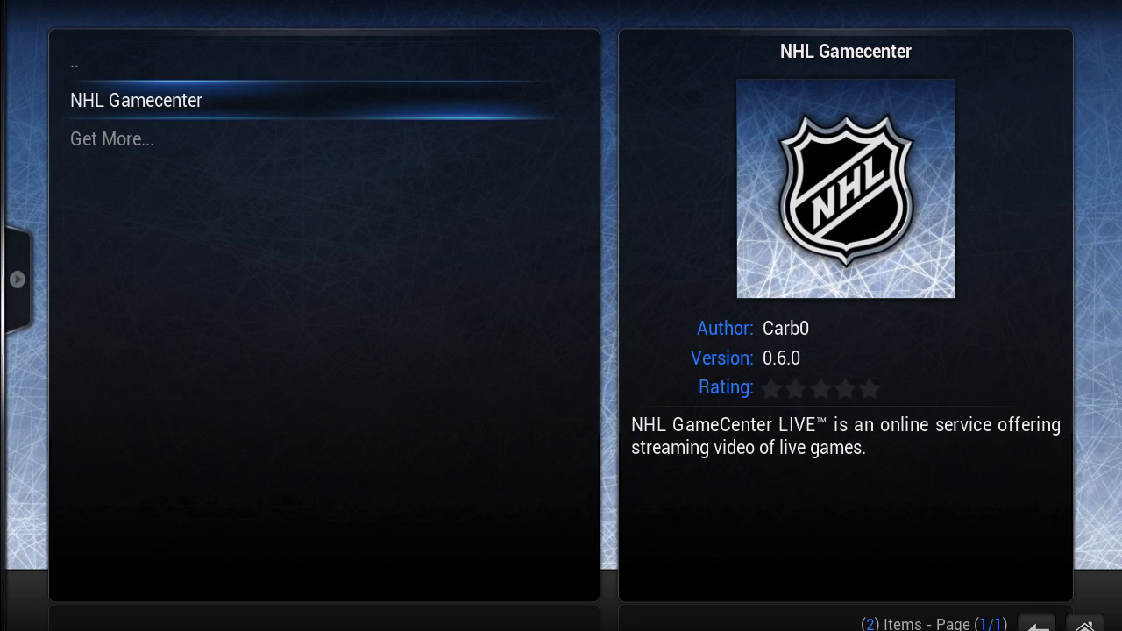
# - Launch NHL Gamecenter and bring up its Live Games list
pyautogui.press('Return')
pyautogui.press('Down')
pyautogui.press('Up')
pyautogui.press('Return')
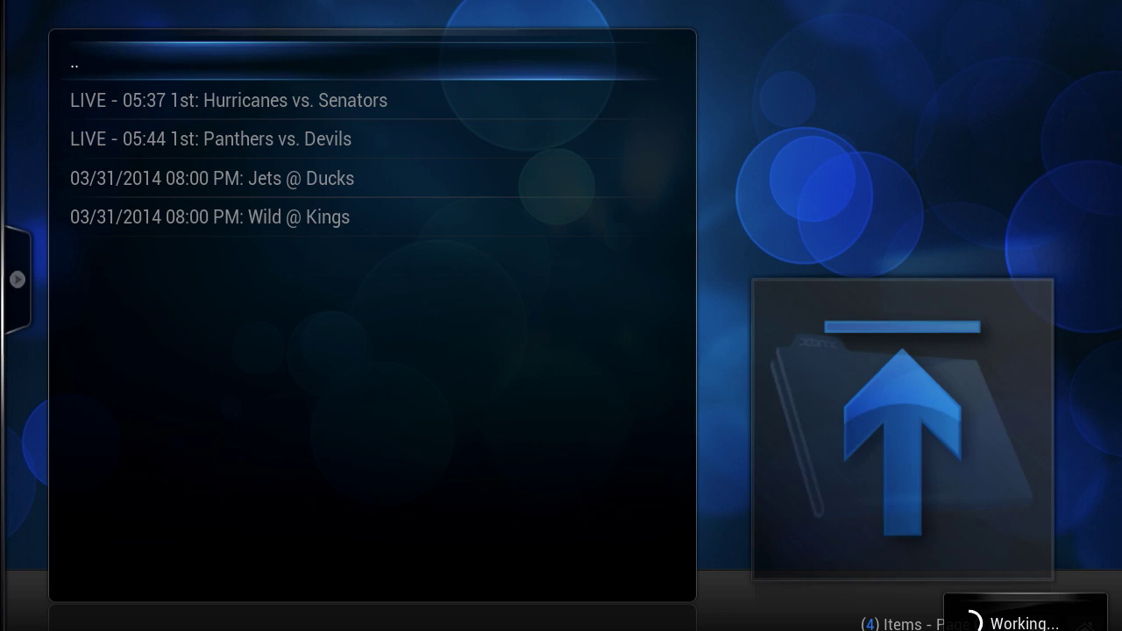
# - Stream the Home feed of the live Hurricanes vs. Senators game, then stop and back out to the categories
pyautogui.press('Down')
pyautogui.press('Return')
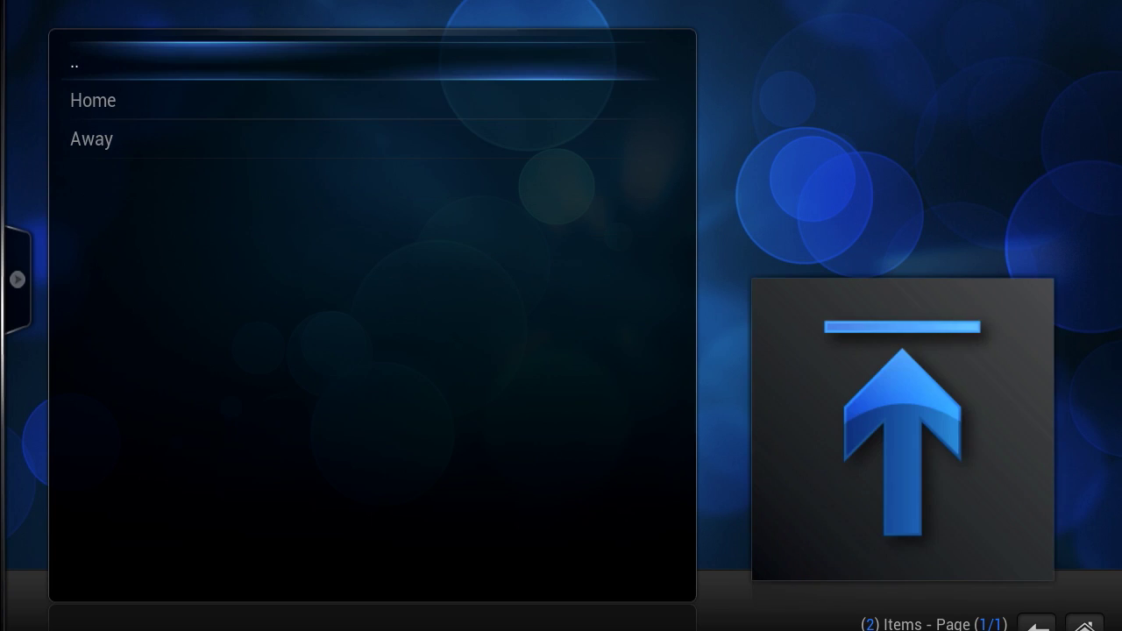
pyautogui.press('Down')
pyautogui.press('Return')
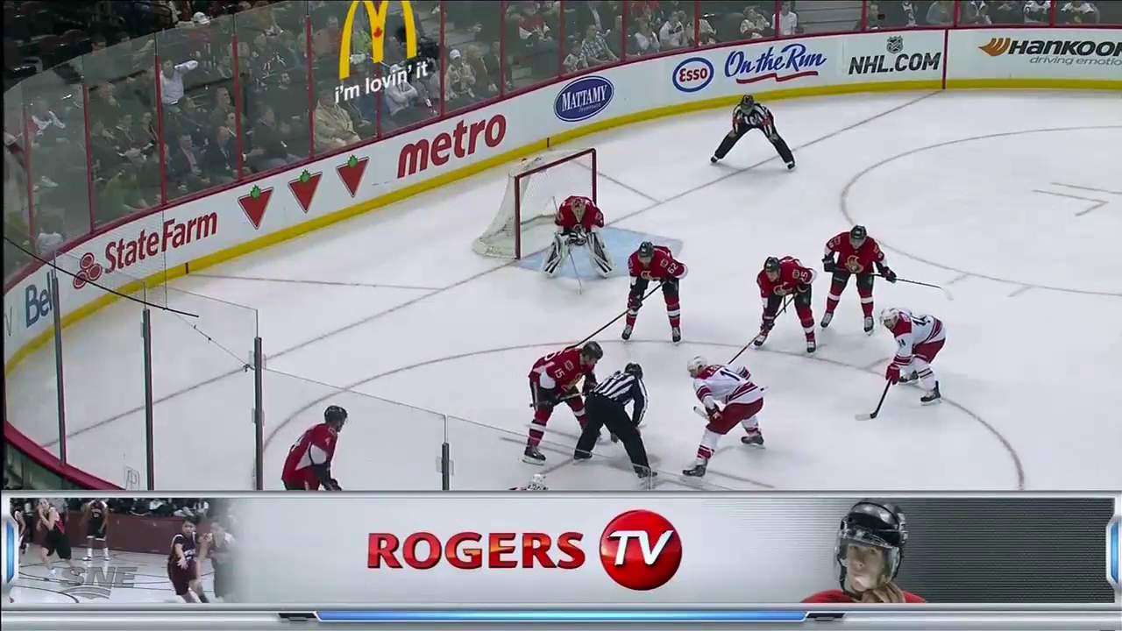
pyautogui.press('x')
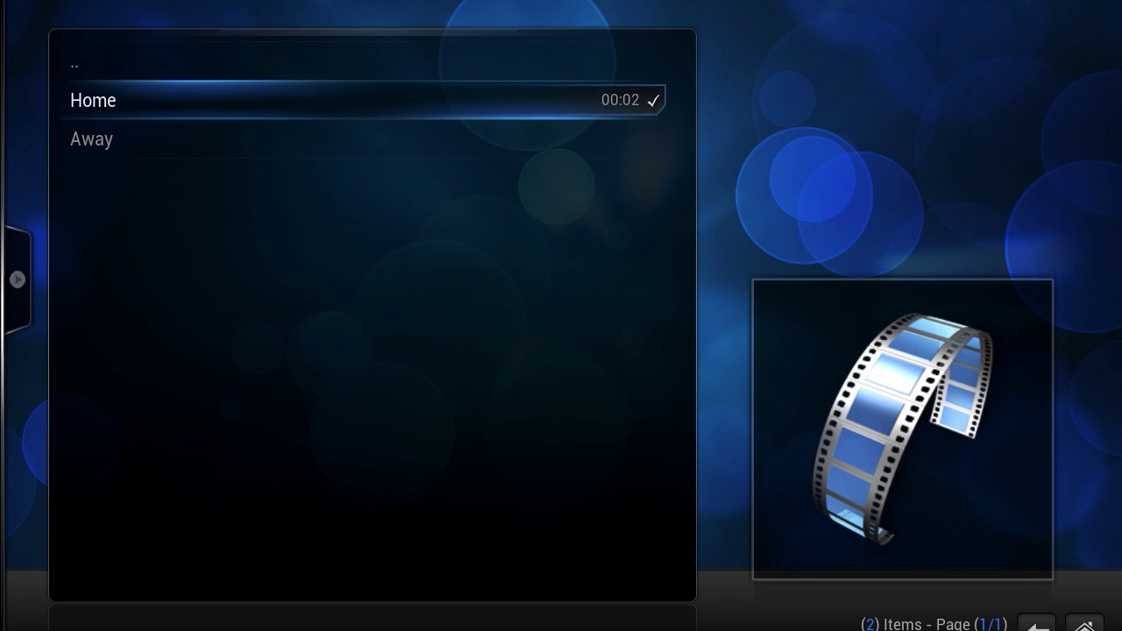
pyautogui.press('BackSpace')
pyautogui.press('BackSpace')
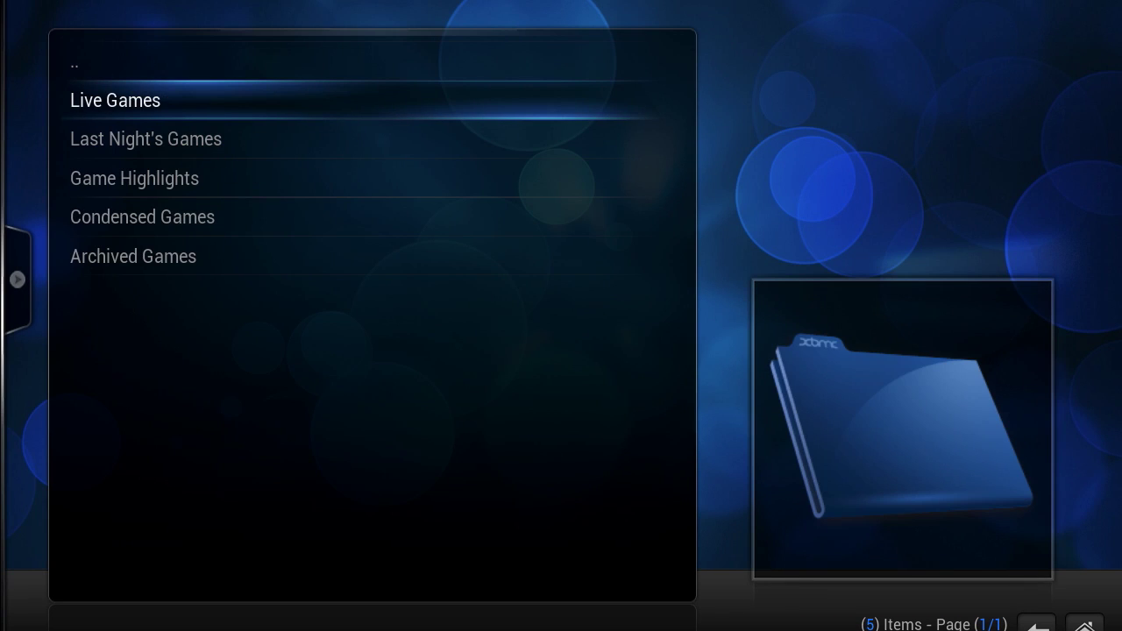